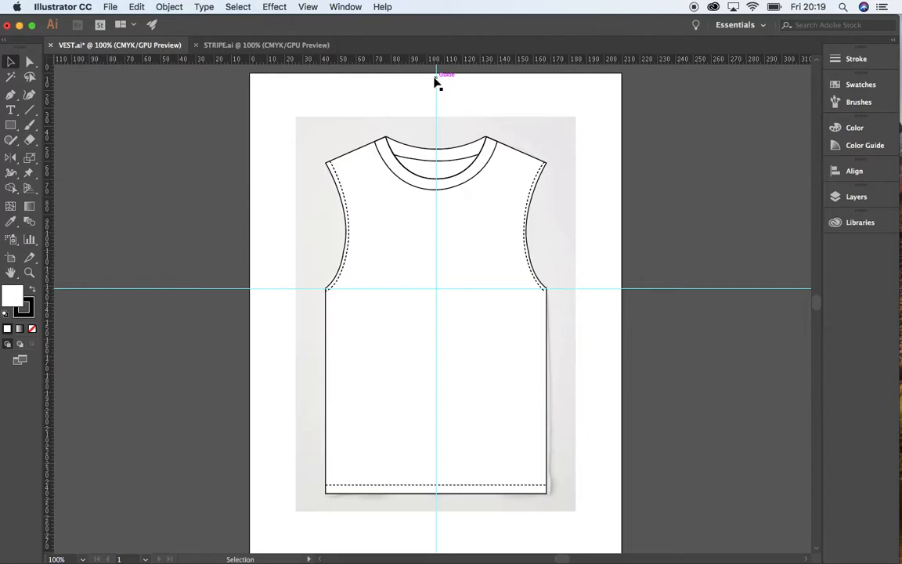
- Delete the vertical and horizontal guides crossing the vest drawing
key("slash")
left_click(436, 108)
key("Delete")
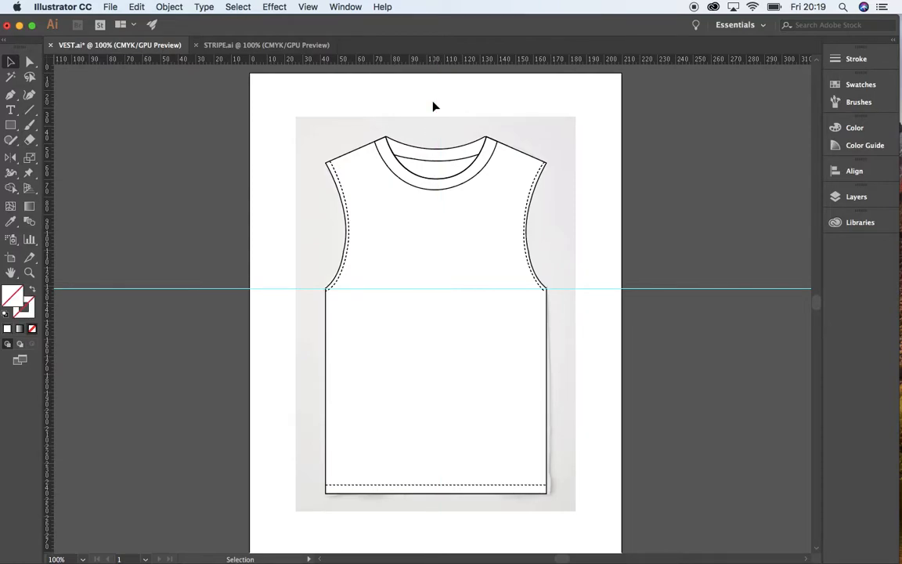
left_click(228, 290)
key("Delete")
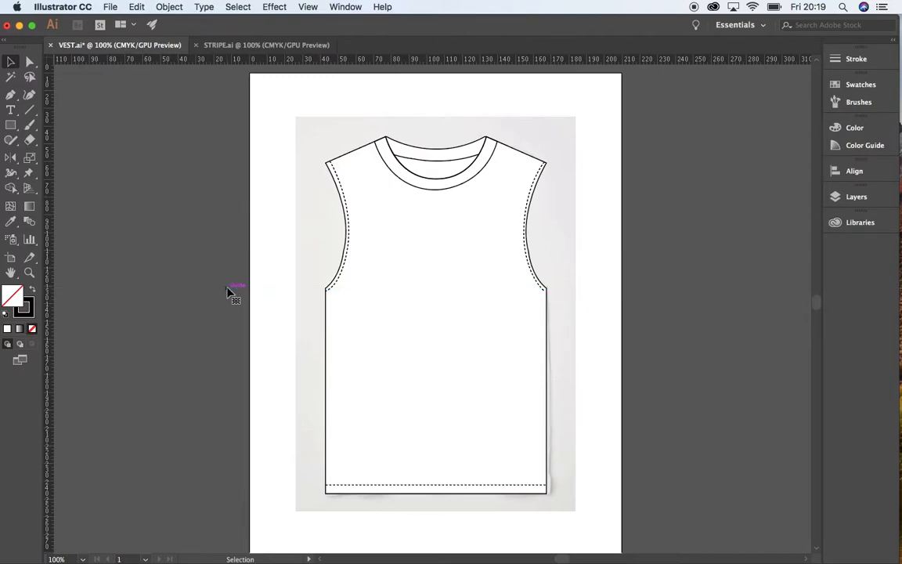
- Hide the TEMPLATE layer so only the traced vest artwork is displayed
left_click(841, 201)
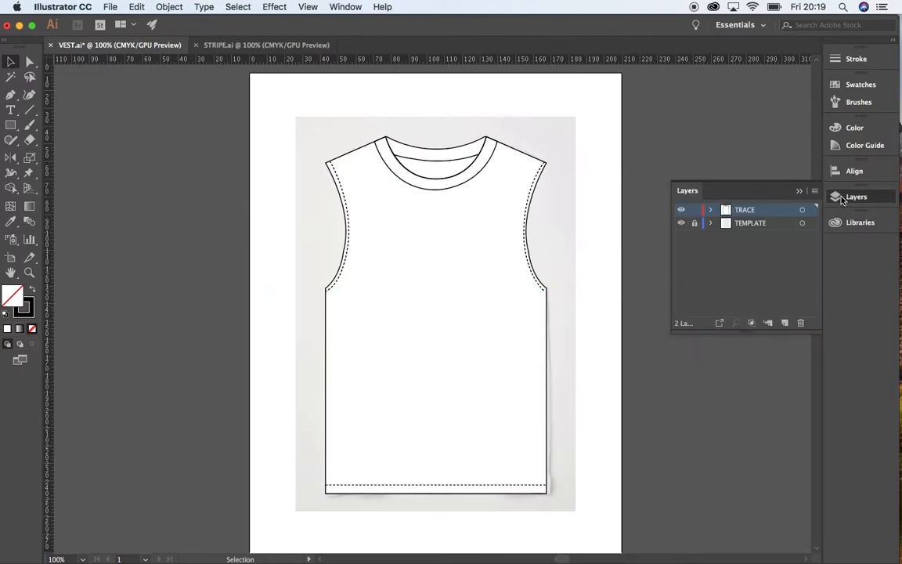
left_click(680, 224)
left_click(797, 192)
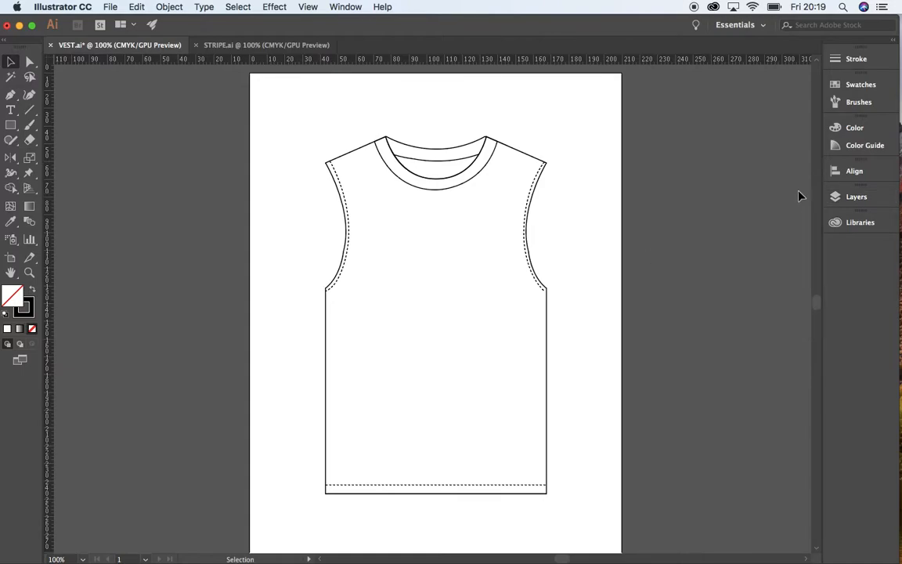
- Switch to the STRIPE.ai document and copy the striped rectangle
left_click(278, 45)
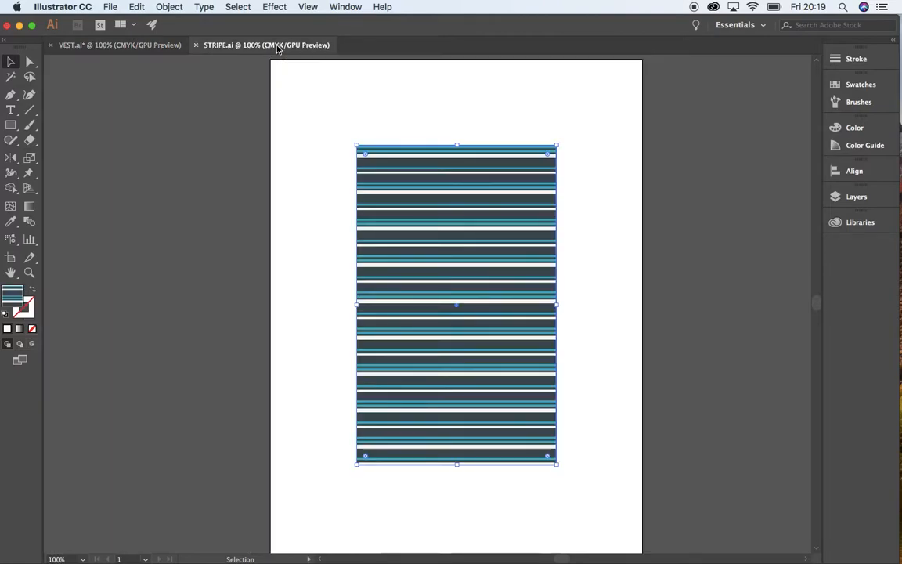
left_click(583, 123)
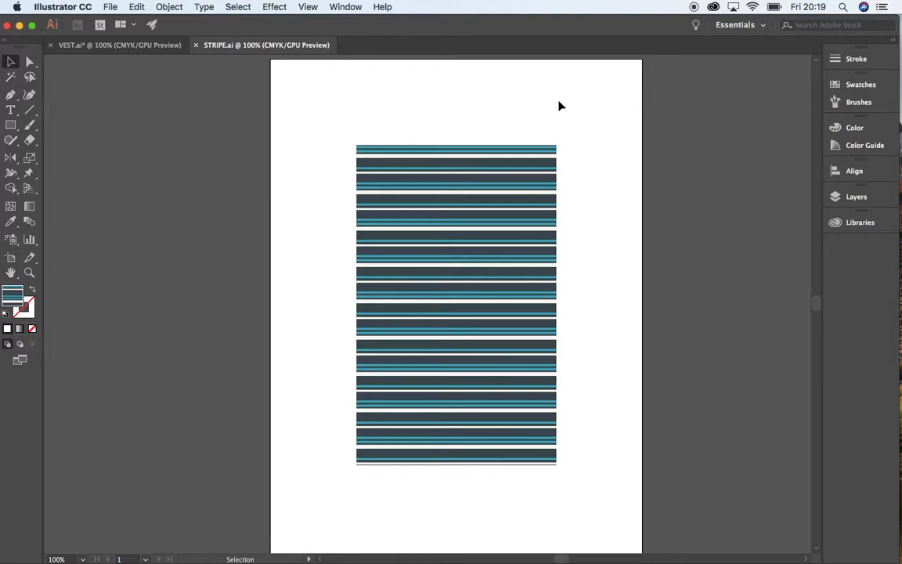
left_click(483, 148)
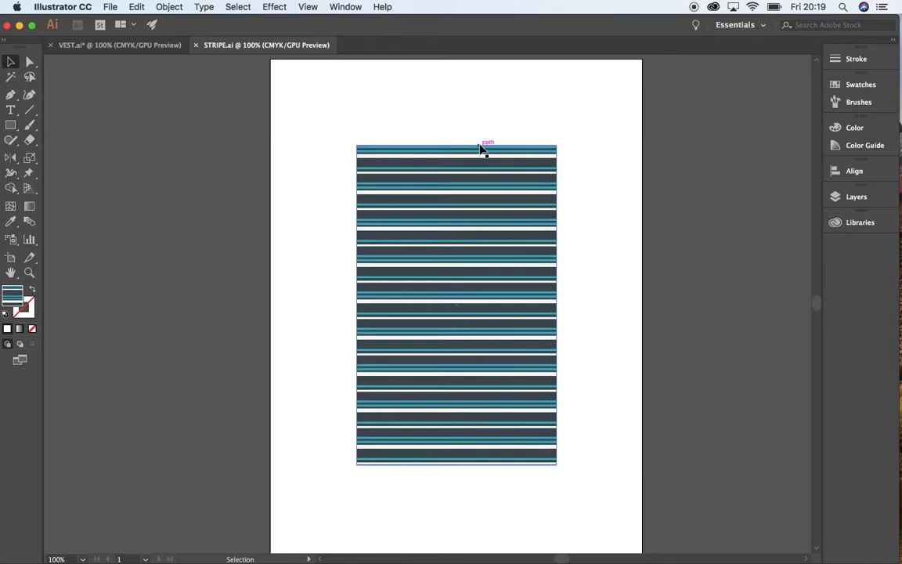
left_click(483, 176)
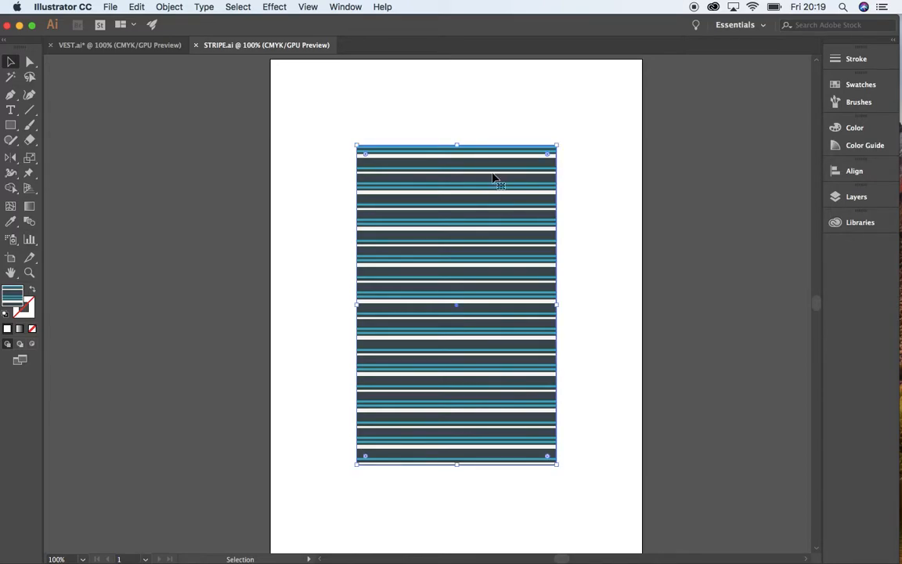
left_click(138, 7)
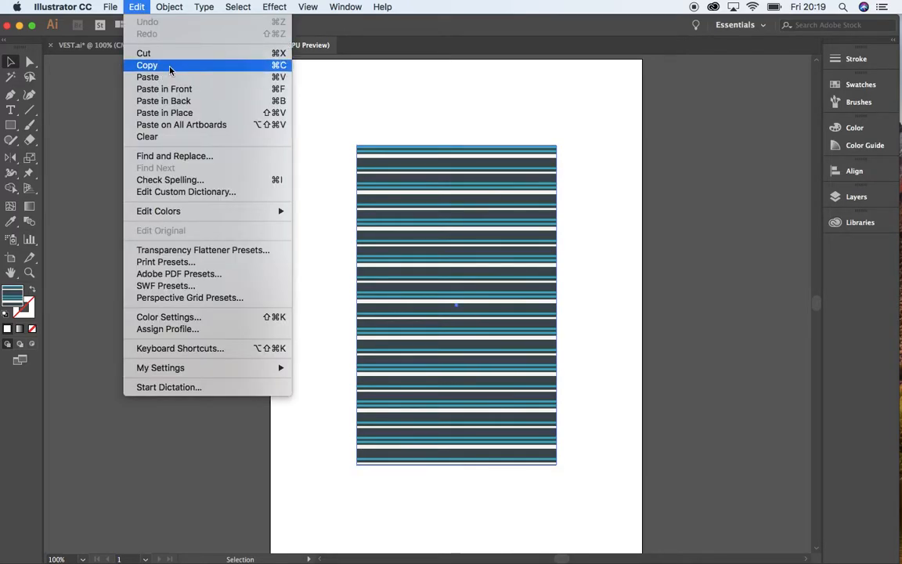
left_click(169, 65)
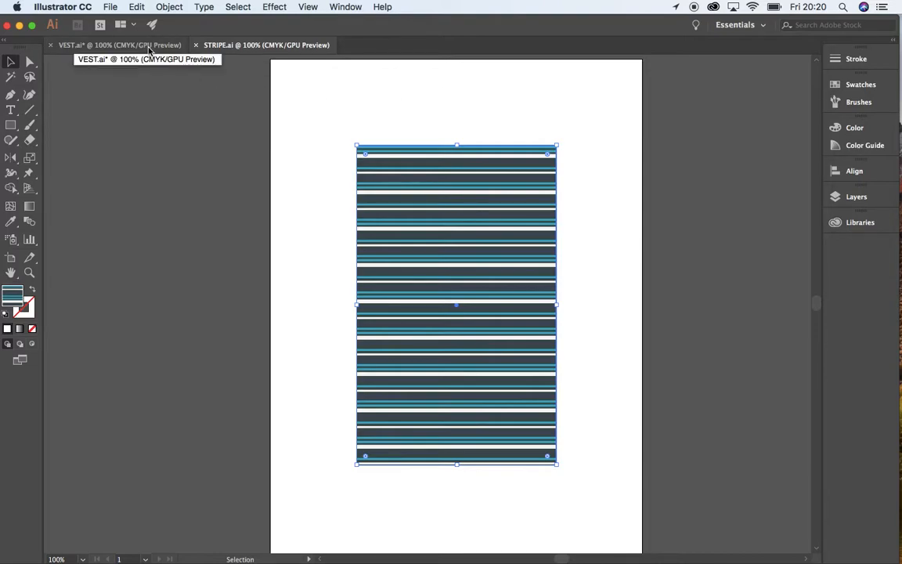
- Paste the striped rectangle into the VEST.ai document and place it to the right of the vest
left_click(150, 47)
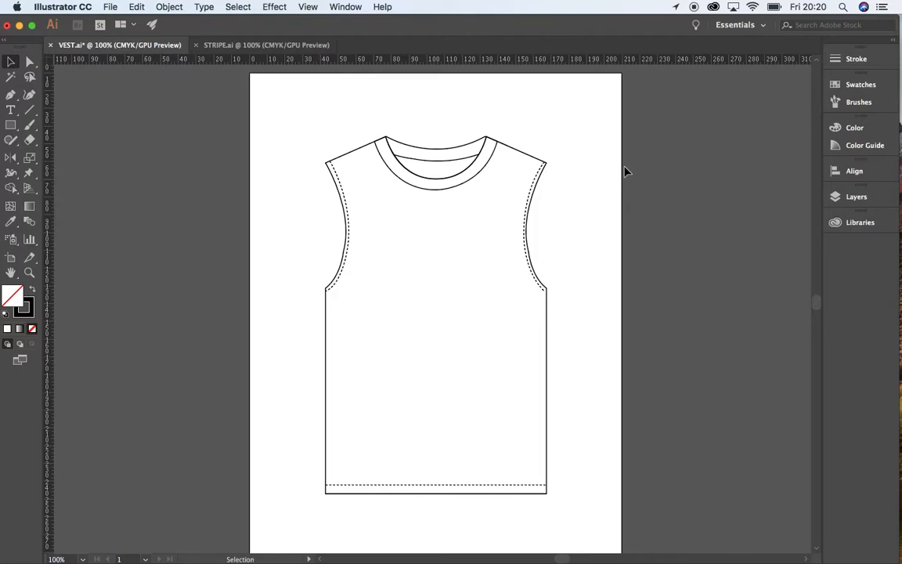
left_click(137, 7)
left_click(251, 76)
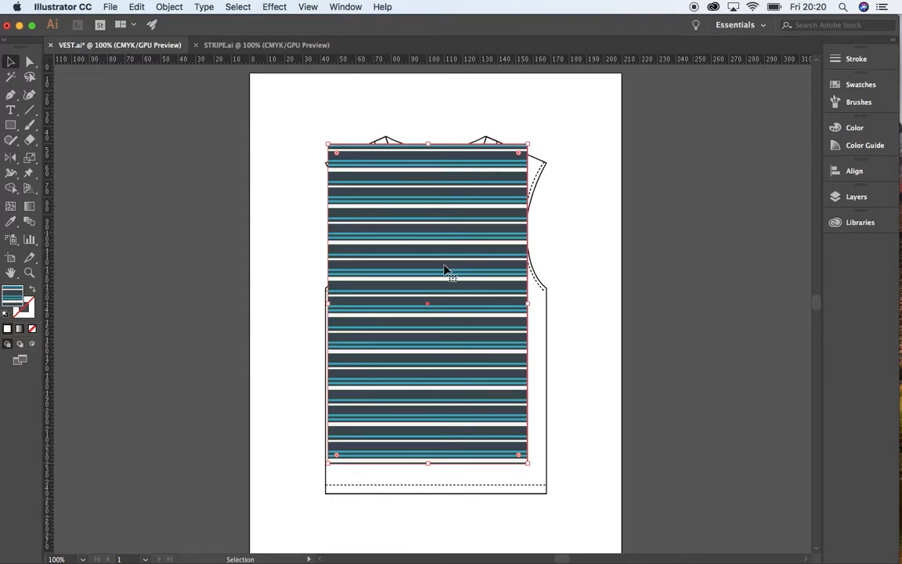
left_click_drag(419, 271, 656, 266)
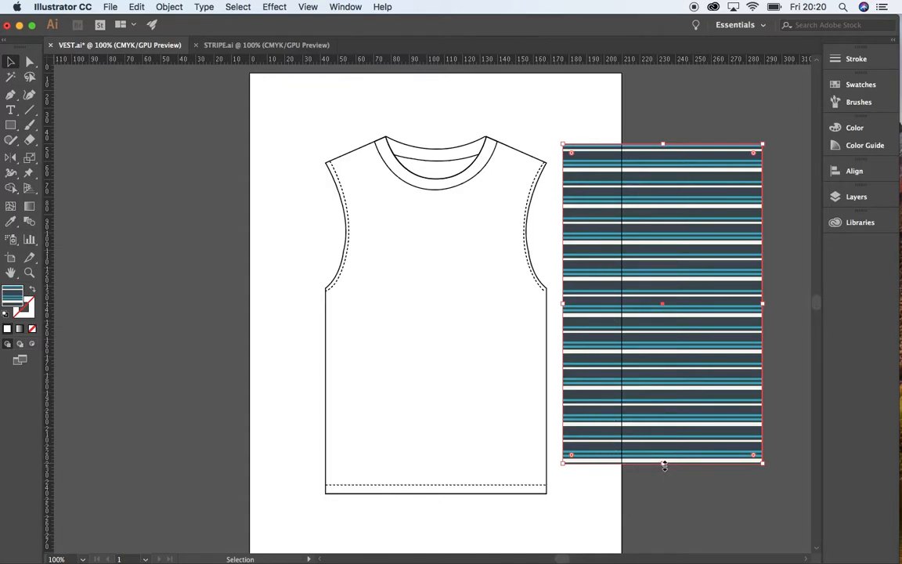
- Stretch the striped rectangle downward, upward and to the right until it is taller and wider than the vest
left_click_drag(663, 464, 664, 514)
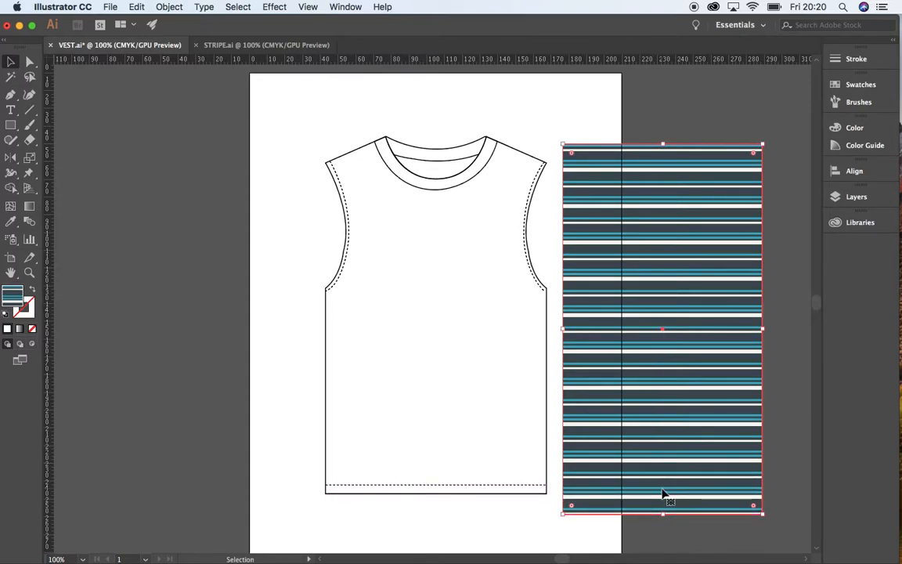
left_click_drag(665, 145, 664, 123)
left_click(695, 106)
left_click(695, 260)
left_click_drag(763, 319, 801, 318)
left_click(759, 104)
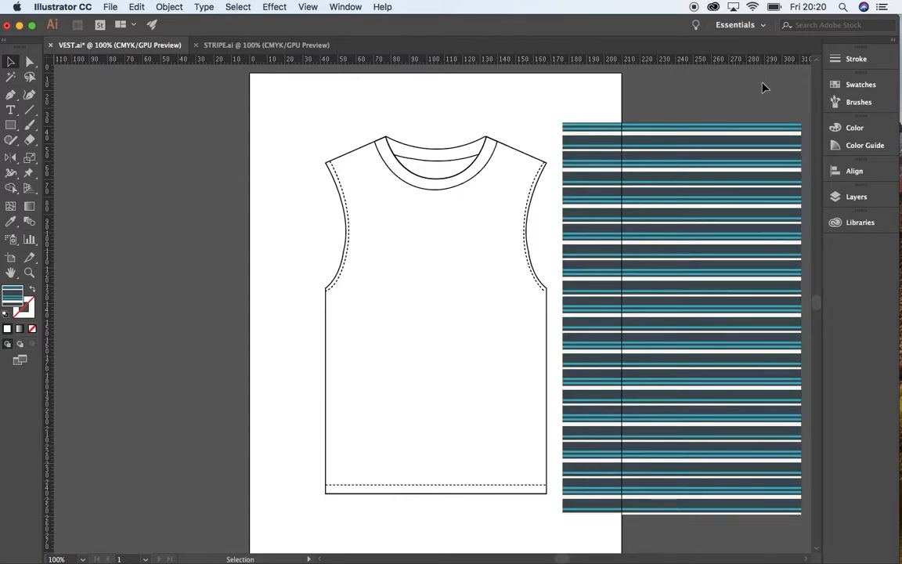
- Move the striped rectangle over the vest so it covers the whole garment, and send it to the back
left_click(480, 234)
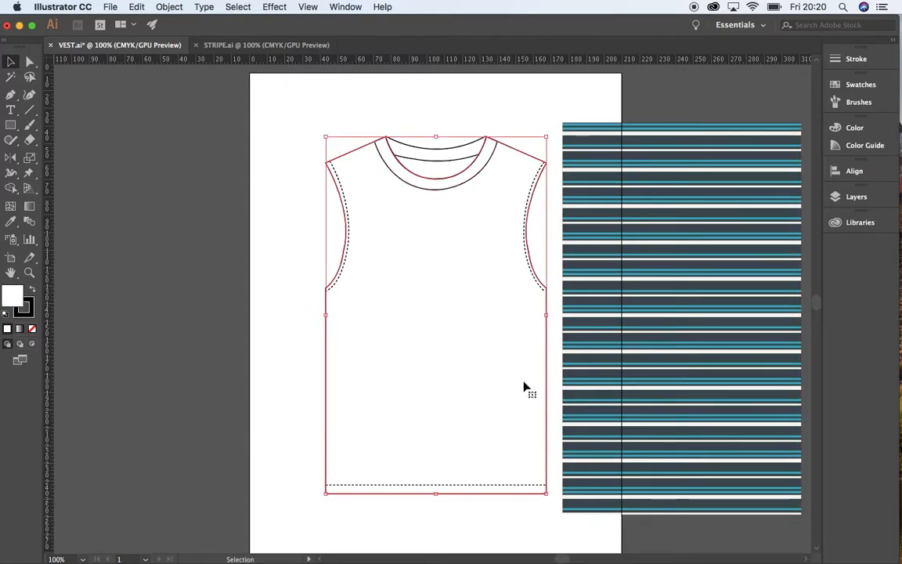
left_click(626, 221)
left_click_drag(661, 228, 417, 225)
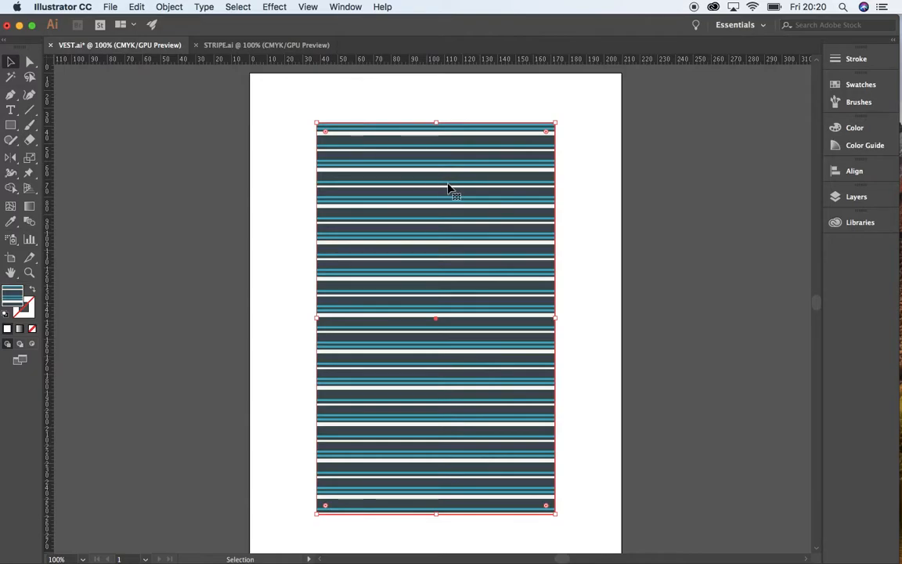
left_click(140, 6)
mouse_move(164, 6)
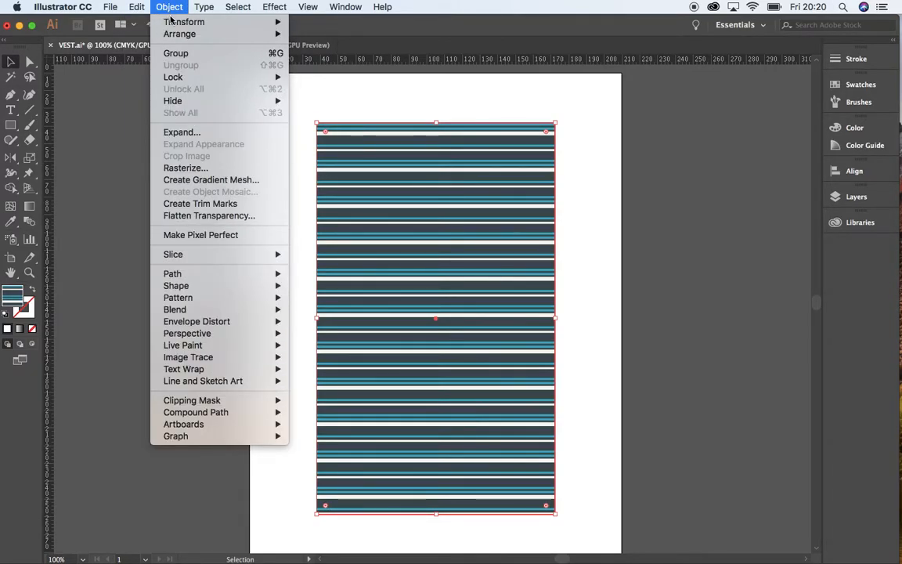
mouse_move(196, 35)
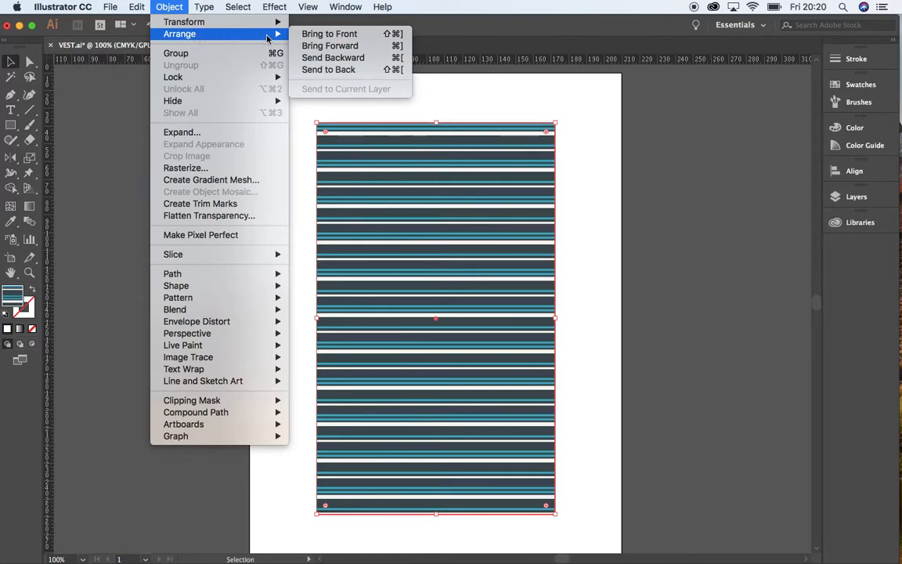
left_click(335, 69)
left_click(585, 161)
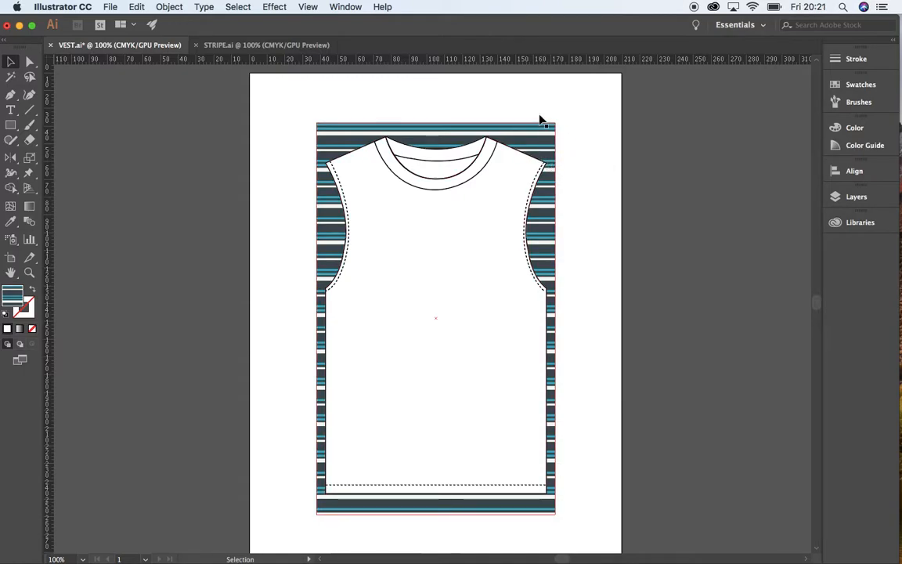
- Make a clipping mask from the vest body shape and the striped rectangle behind it
left_click(495, 208)
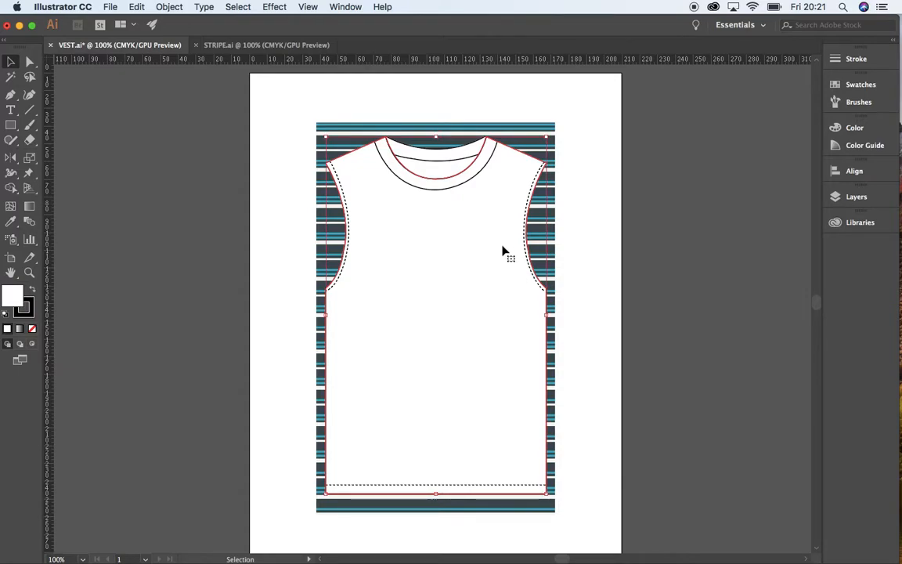
left_click(538, 129, "shift")
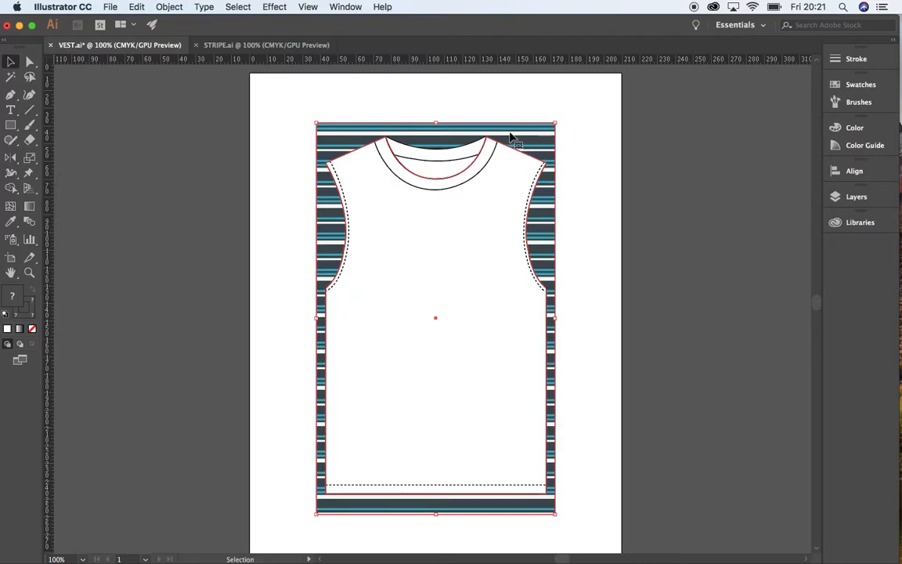
left_click(180, 7)
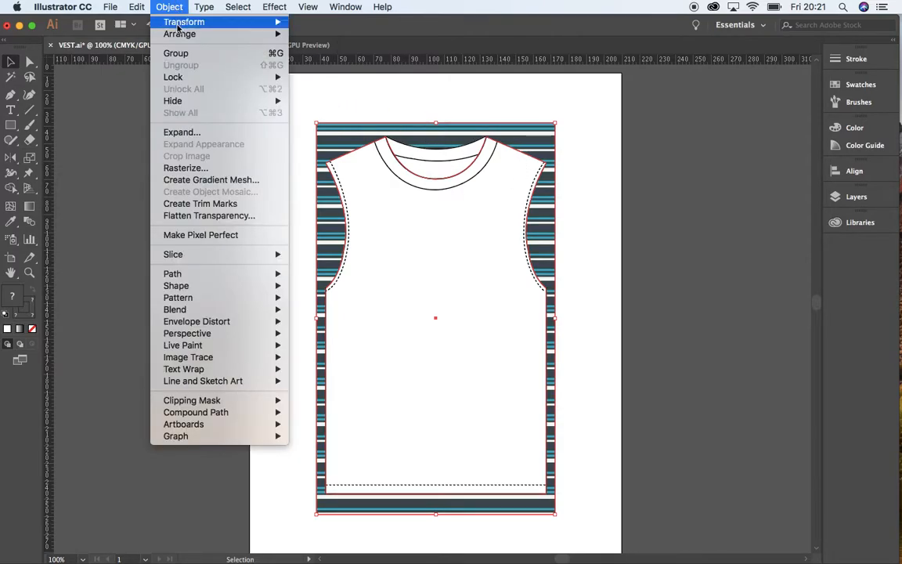
mouse_move(279, 404)
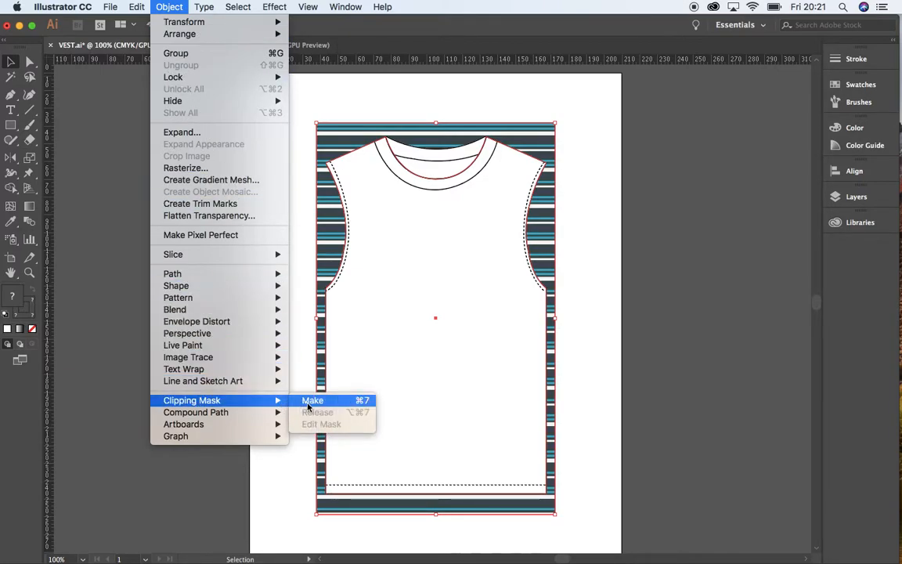
left_click(317, 400)
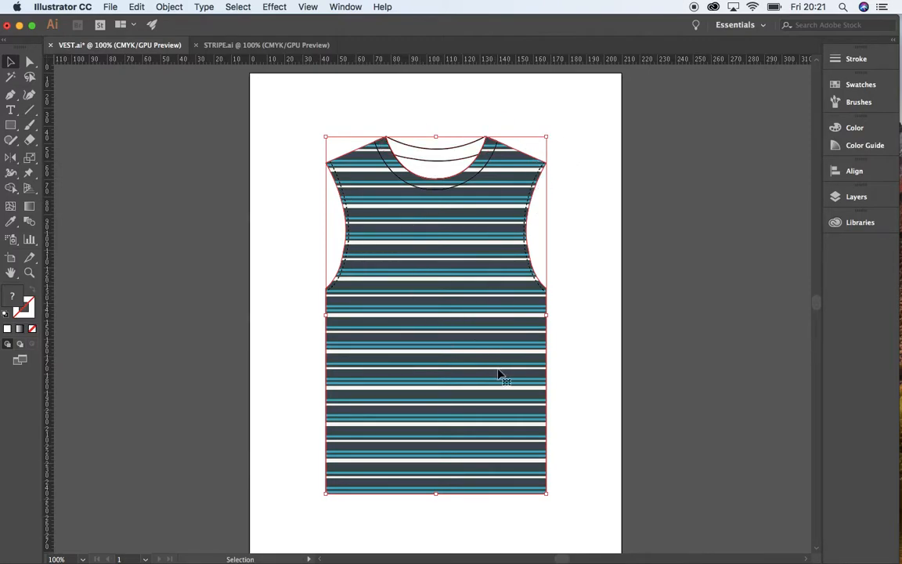
- Give the striped, clipped vest body a black outline stroke
left_click(580, 255)
left_click(526, 300)
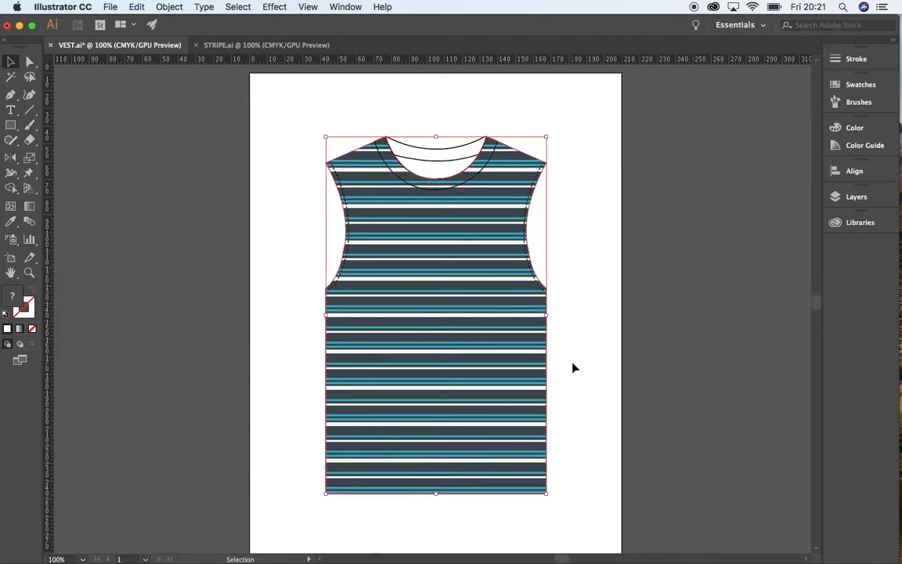
left_click(31, 312)
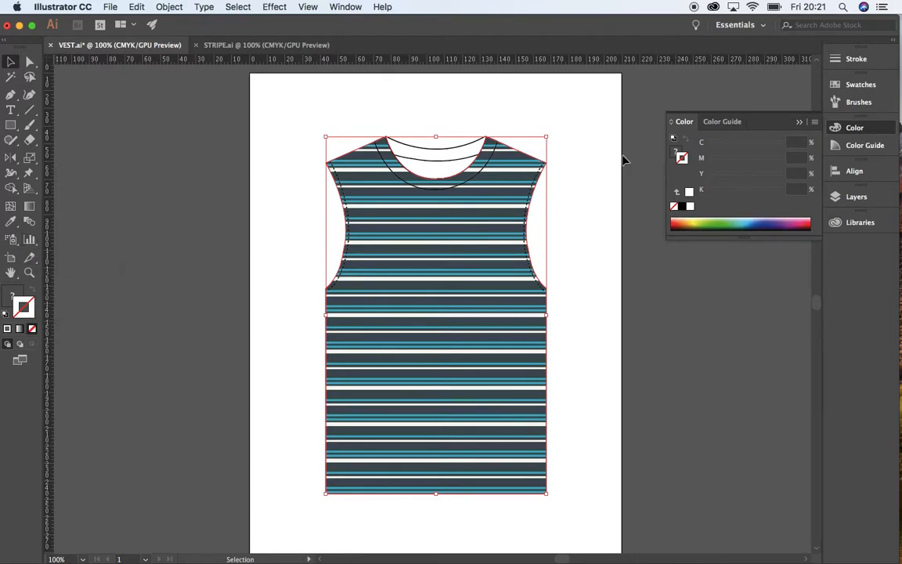
left_click(683, 206)
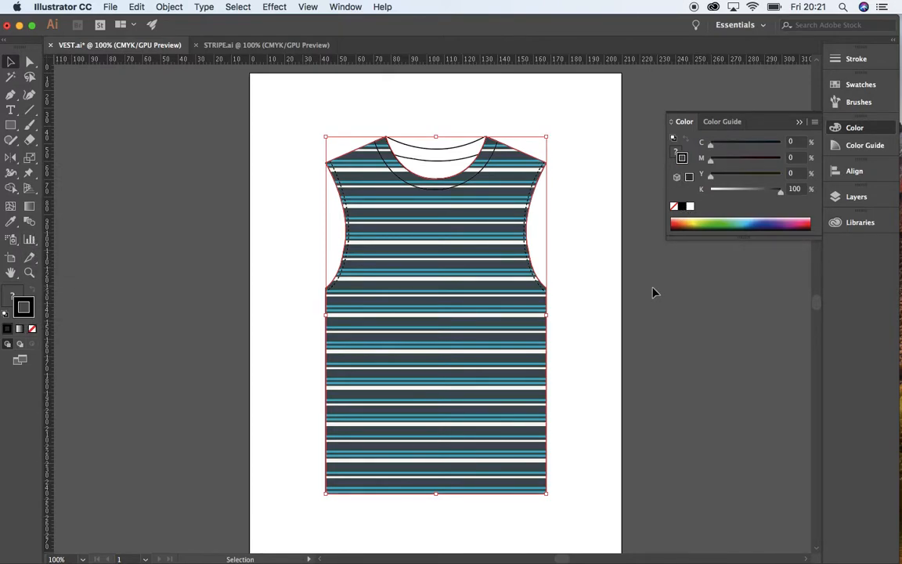
left_click(799, 123)
left_click(648, 278)
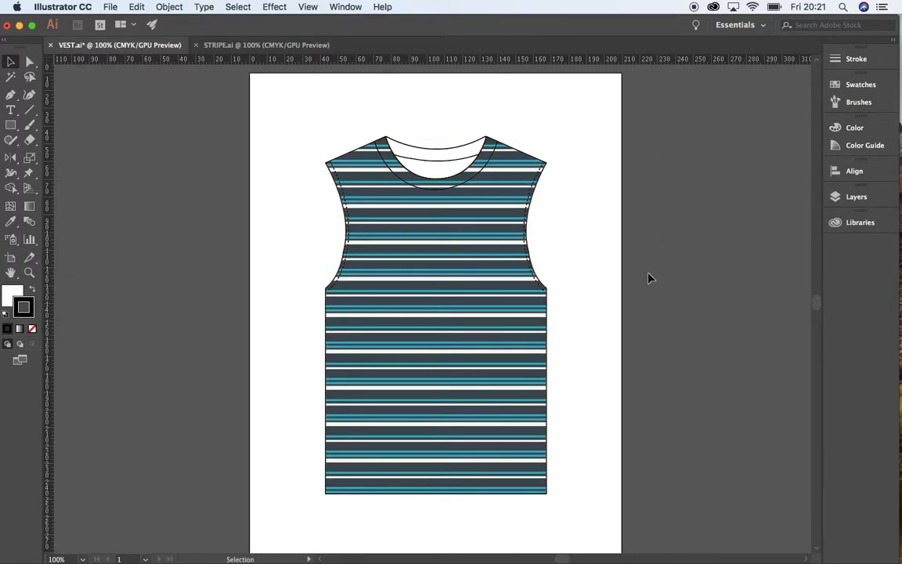
- Fill the front neckband shape with white using direct selection on its path
key("super+equal")
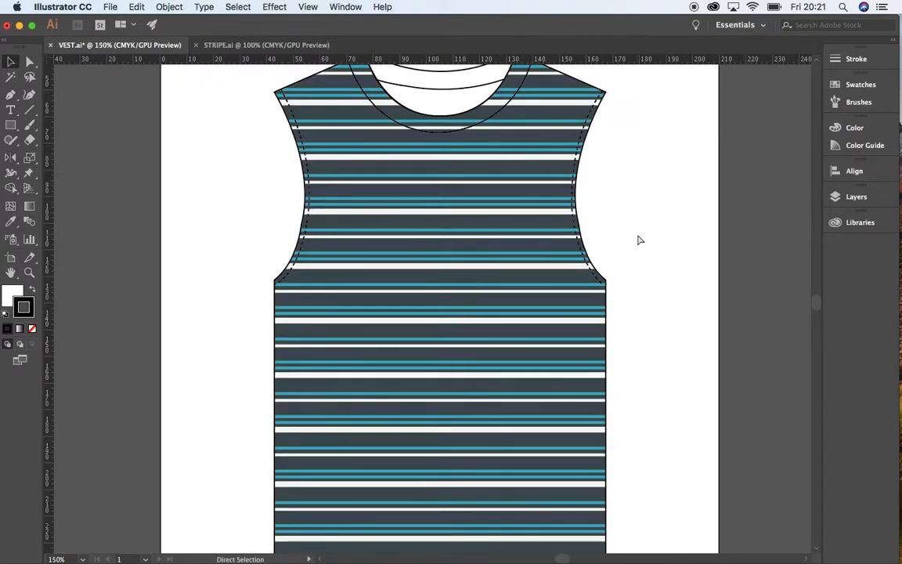
left_click_drag(489, 151, 478, 243)
key("a")
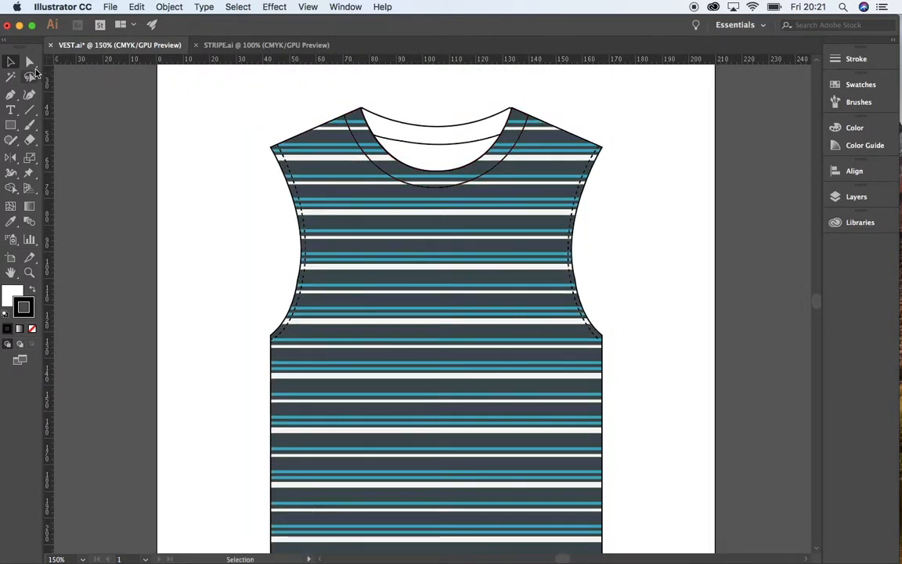
left_click(413, 188)
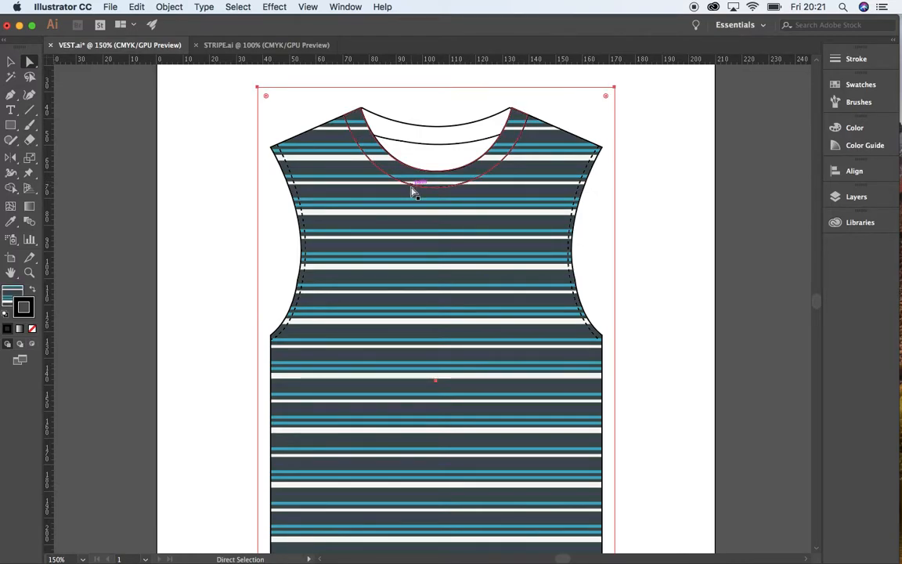
left_click(418, 189)
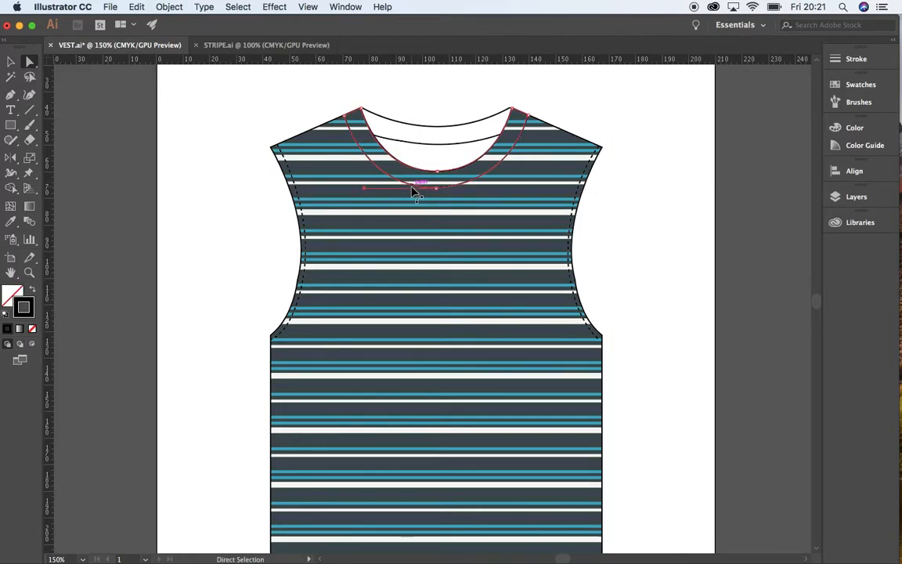
left_click(14, 293)
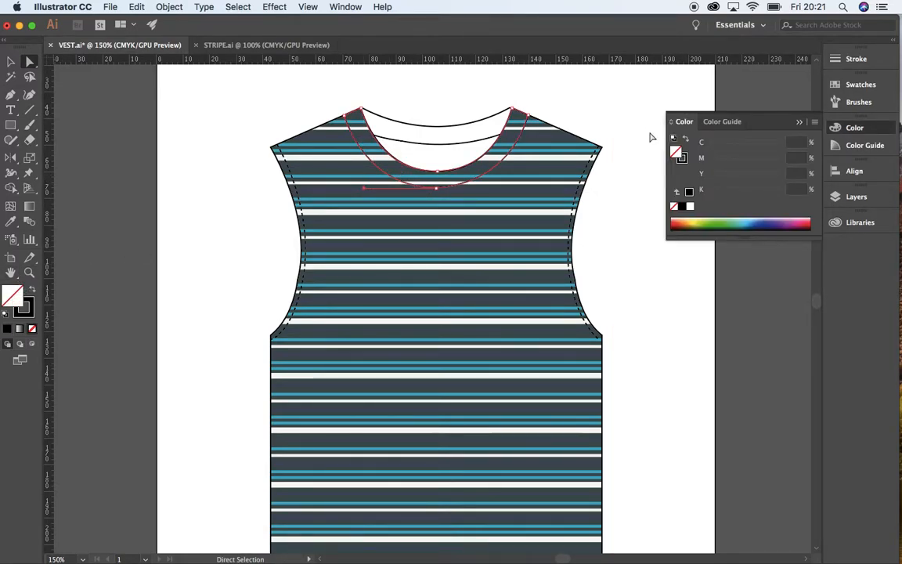
left_click(689, 206)
left_click(799, 124)
left_click(665, 156)
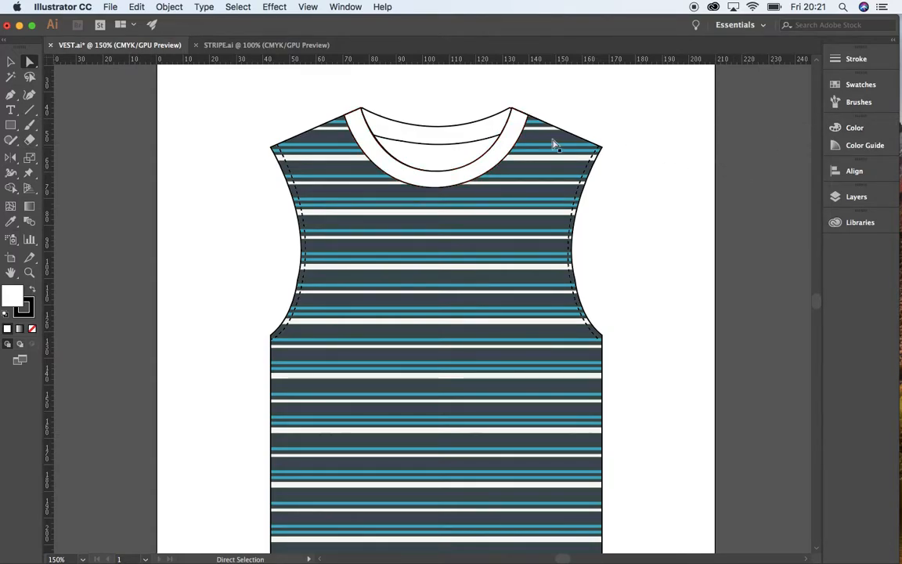
- Copy the striped vest body and paste a duplicate, placing it beside the original vest
left_click(16, 63)
key("super+minus")
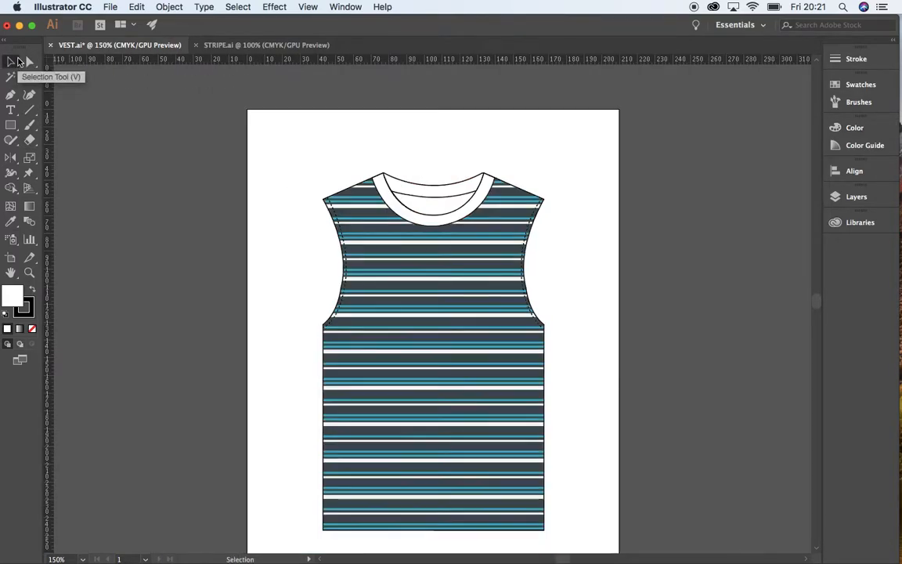
left_click_drag(575, 267, 566, 244)
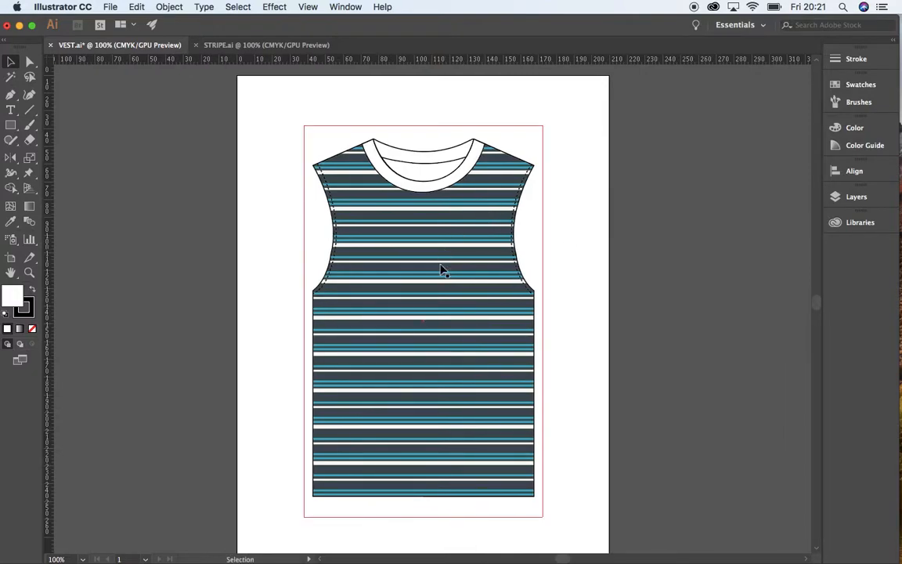
left_click(455, 296)
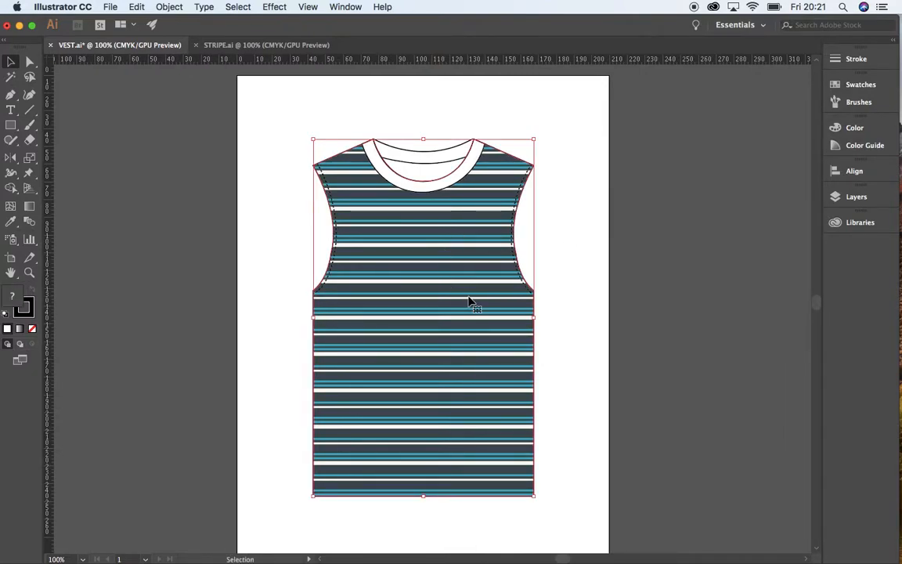
left_click(137, 6)
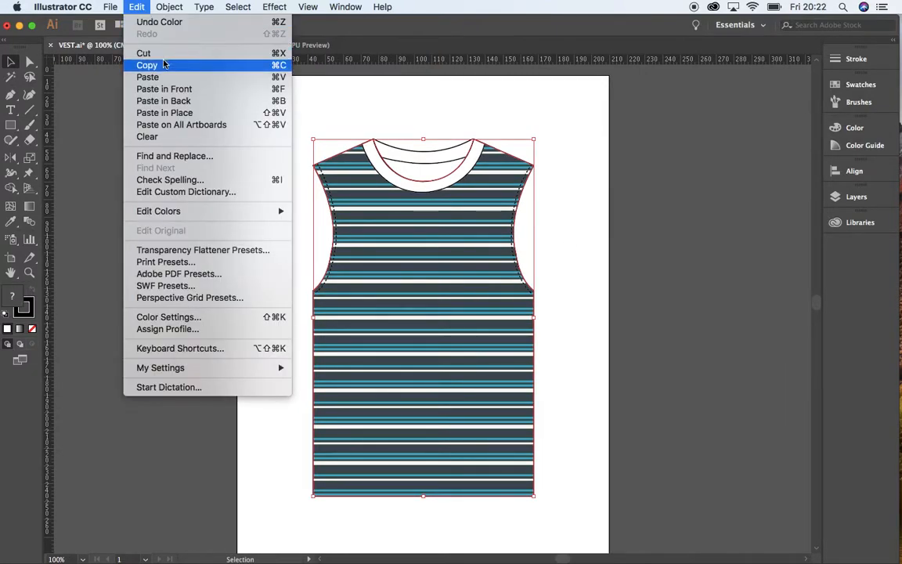
left_click(191, 63)
left_click(317, 87)
key("super+v")
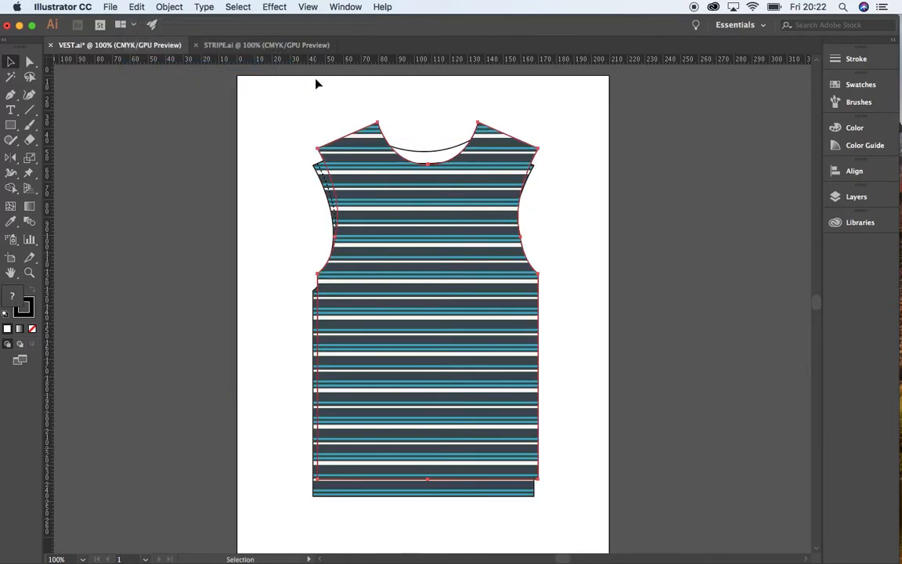
left_click_drag(491, 305, 712, 310)
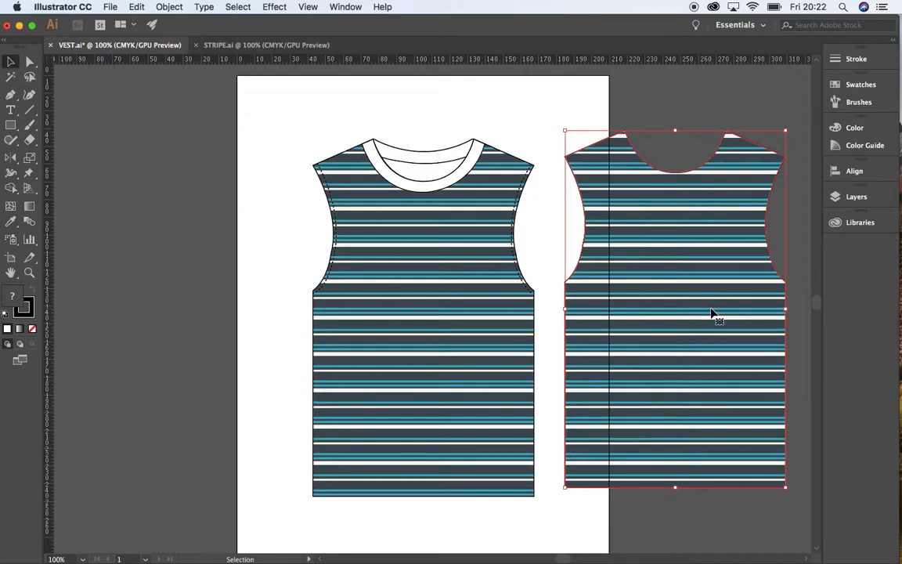
left_click(169, 6)
mouse_move(137, 6)
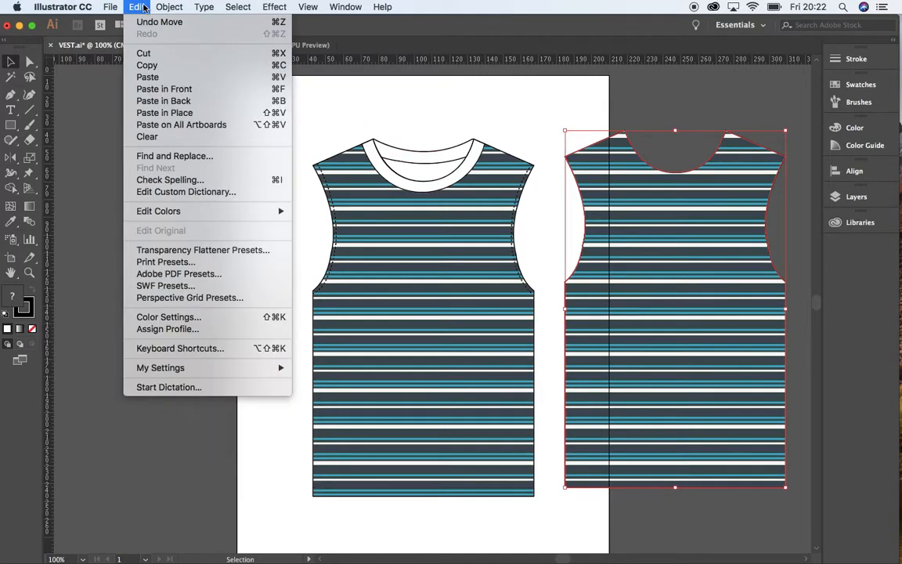
left_click(196, 89)
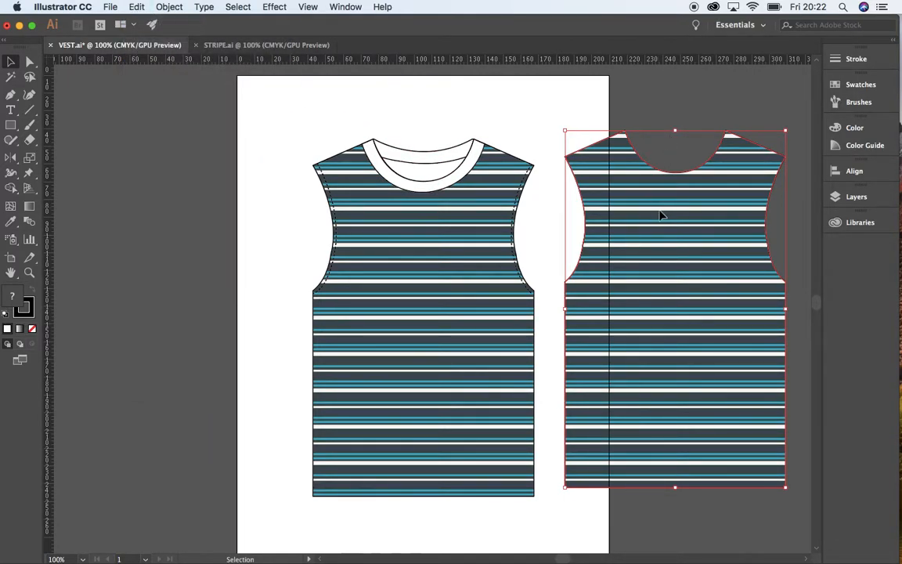
- Release the duplicate's clipping mask and delete its vest outline, keeping the striped rectangle
right_click(648, 259)
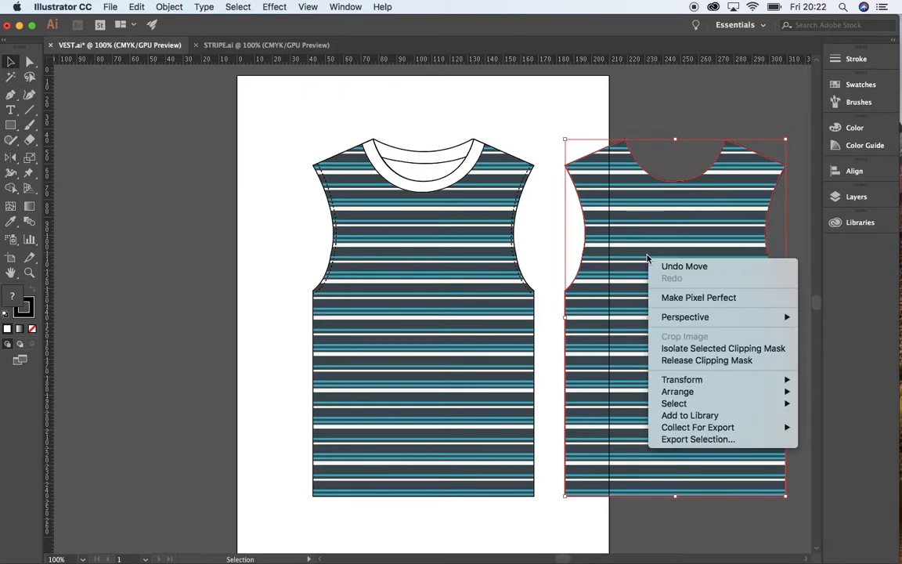
left_click(689, 360)
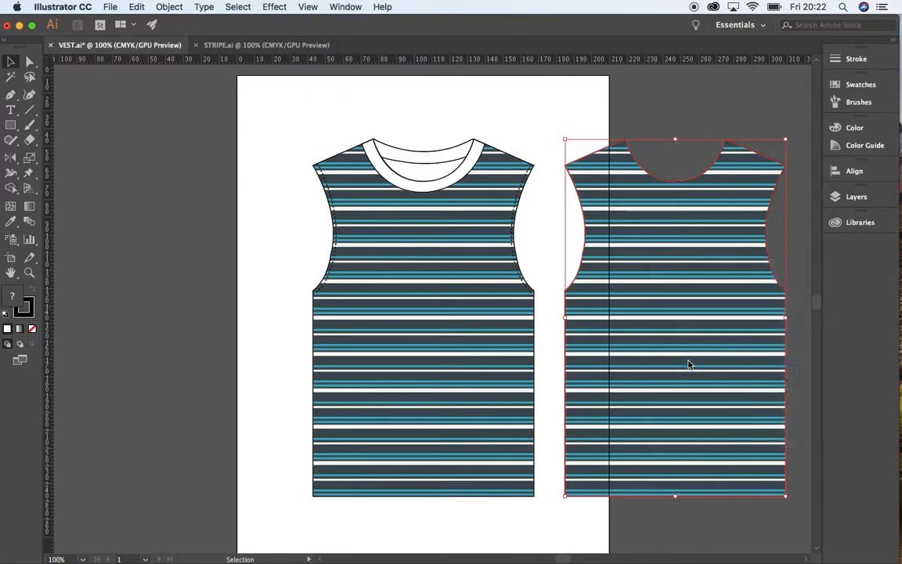
left_click(703, 97)
left_click(636, 162)
key("Delete")
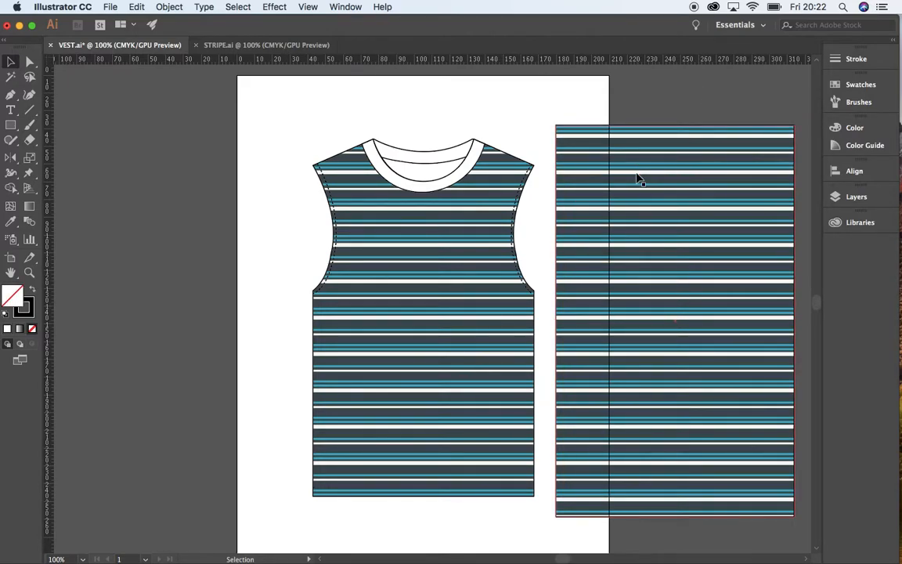
- Move the white inner back shape from the neck opening onto the spare striped rectangle and bring it to the front
left_click(430, 185)
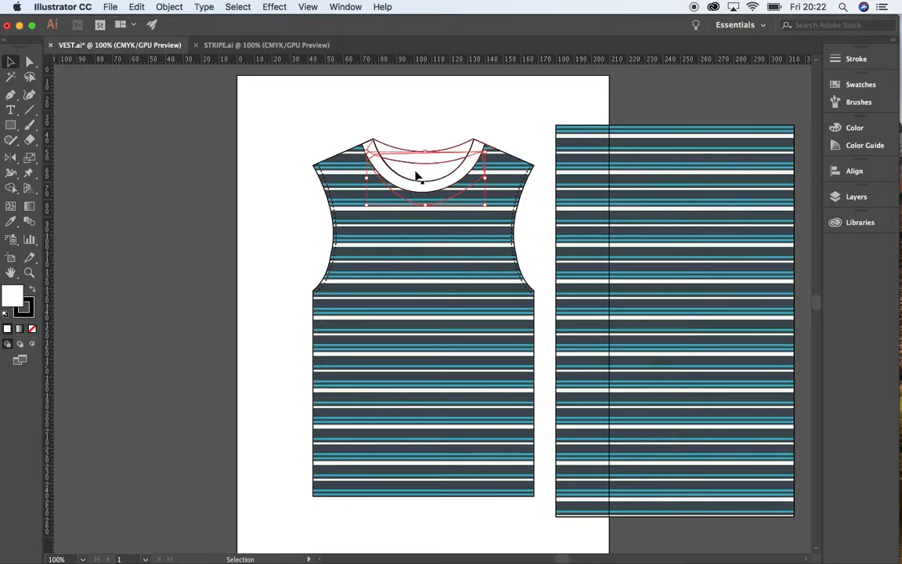
left_click_drag(422, 180, 683, 172)
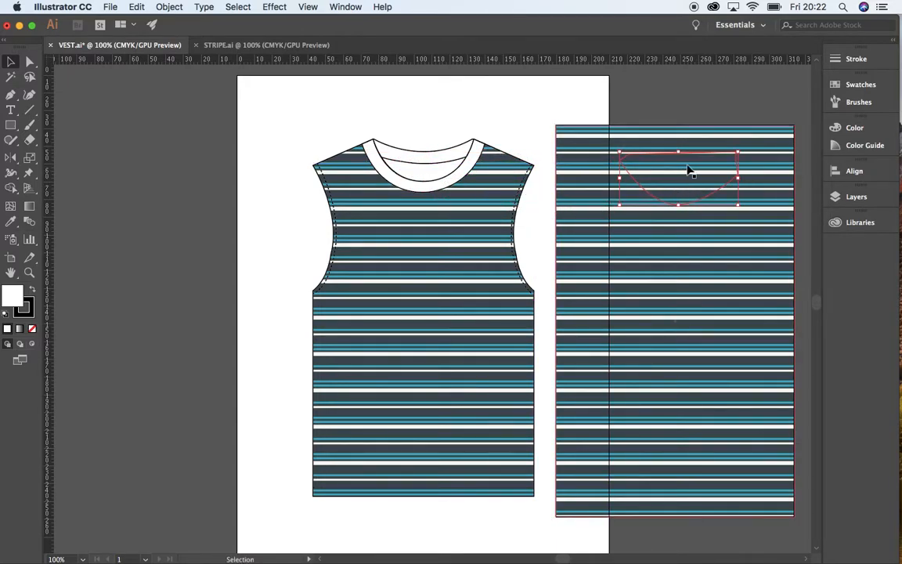
right_click(663, 161)
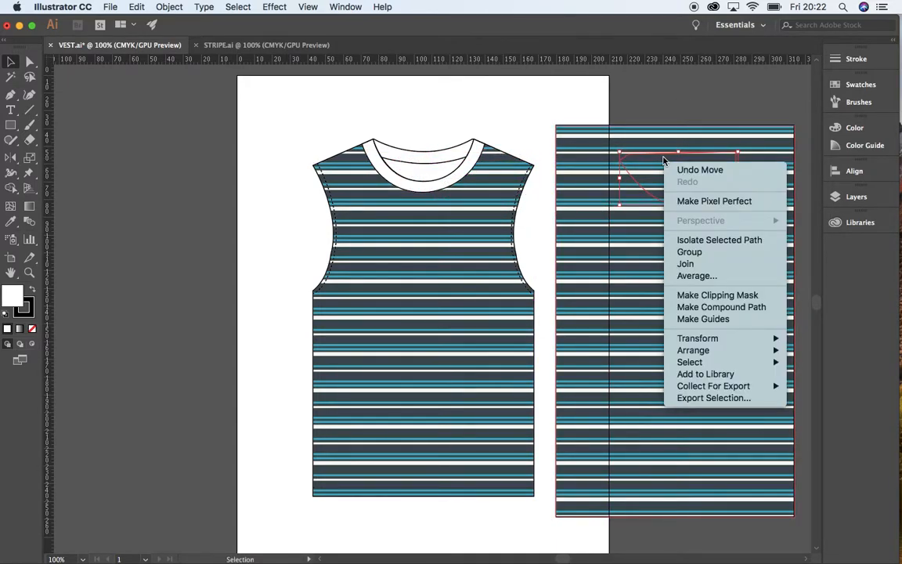
mouse_move(736, 352)
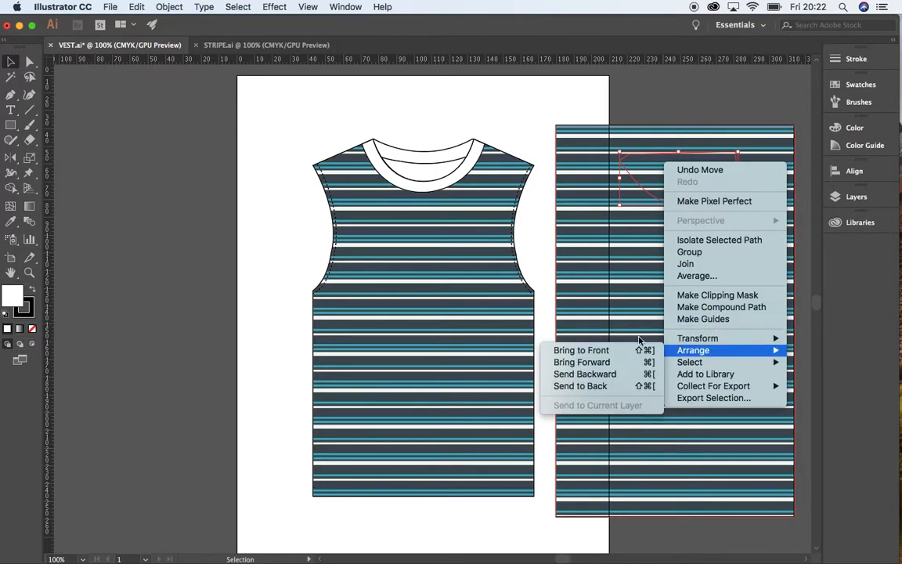
left_click(588, 350)
left_click(671, 93)
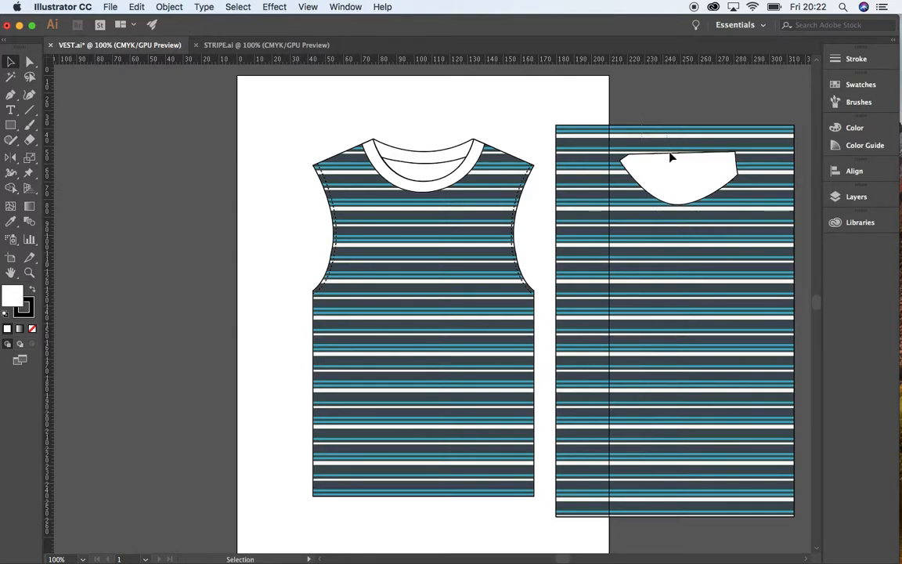
- Make a clipping mask from the inner back shape and the spare striped rectangle
left_click(676, 248)
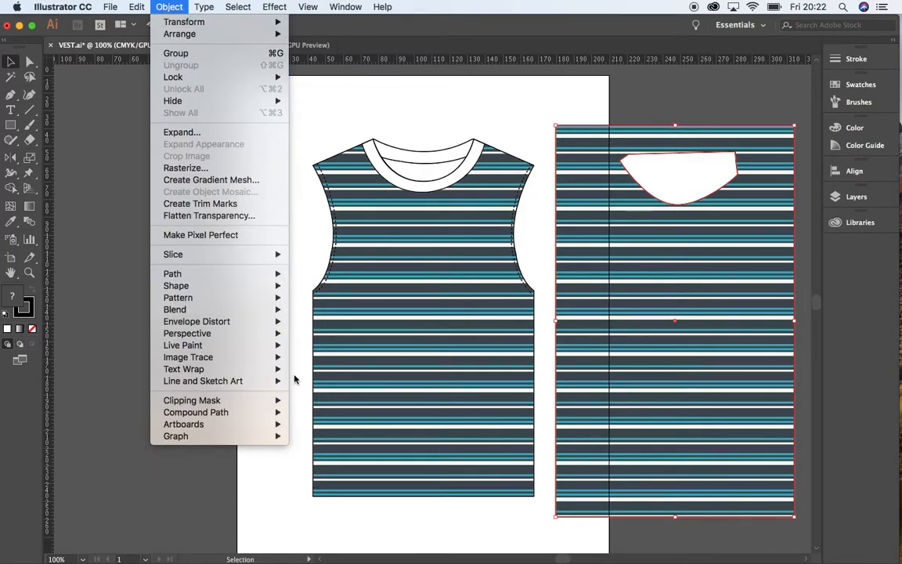
mouse_move(259, 400)
left_click(323, 402)
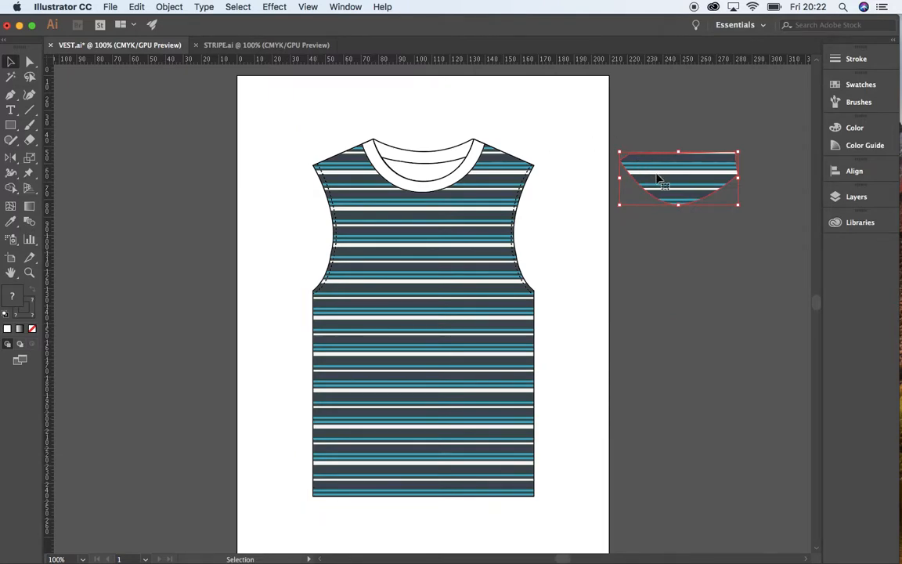
- Move the striped inner back piece over the vest's neck opening and send it to the back
left_click_drag(667, 175, 407, 175)
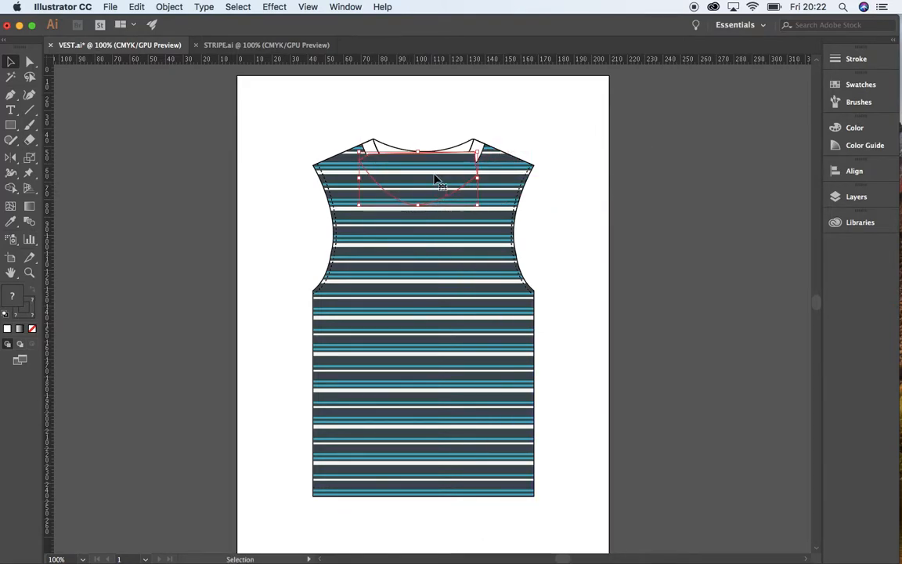
right_click(436, 178)
mouse_move(548, 310)
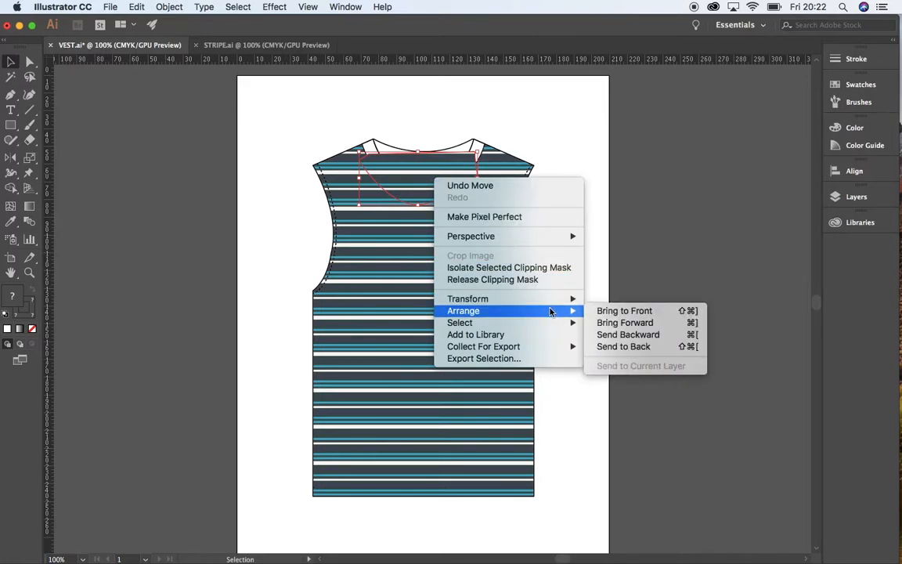
left_click(624, 346)
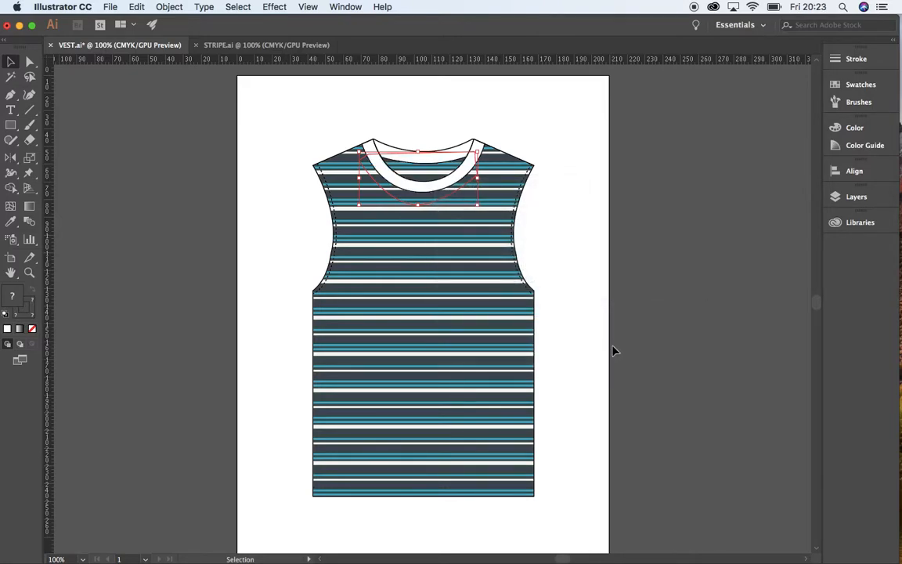
left_click(613, 351)
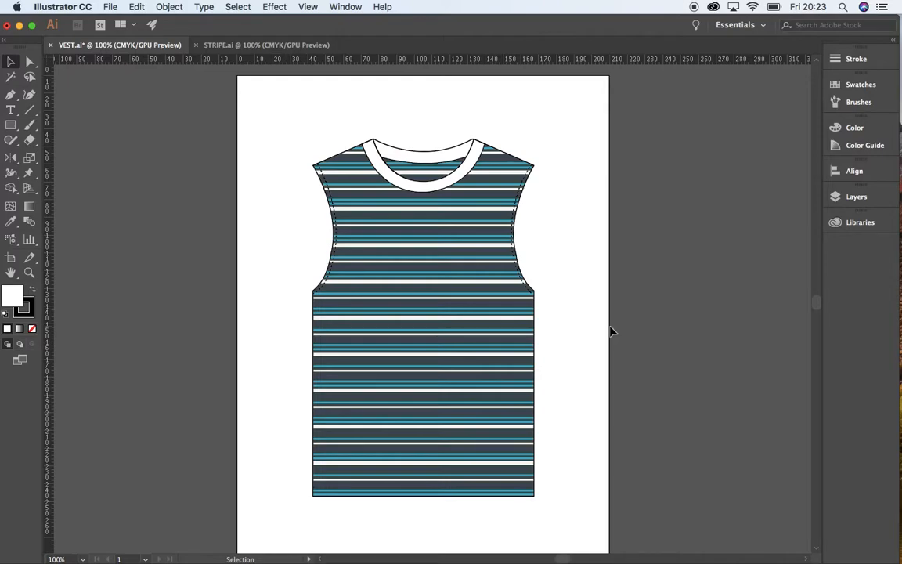
- Fill the front and back neckbands with a very dark navy from the colour spectrum (C 96.08, M 86.67, Y 52.55, K 87.06)
key("super+equal")
scroll(465, 246, "up", 2)
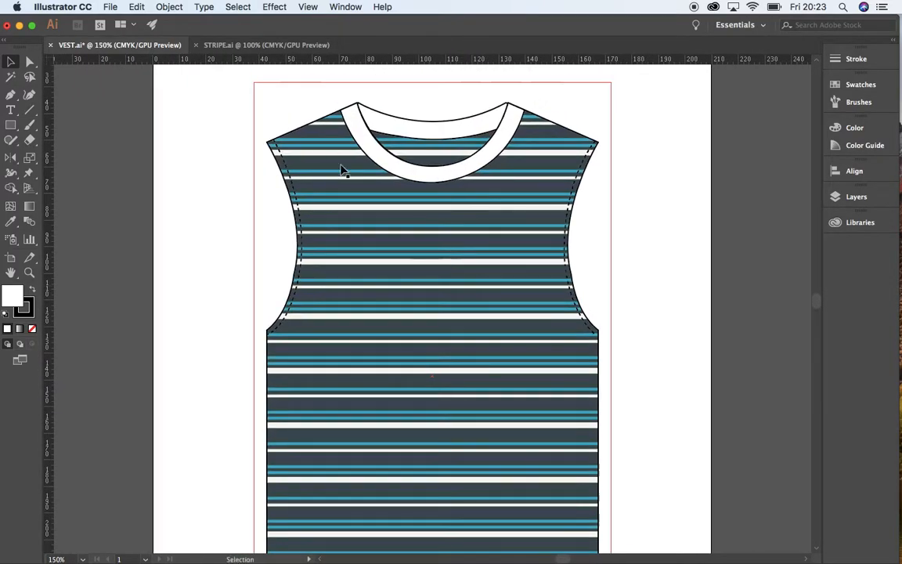
left_click(30, 61)
left_click(437, 180)
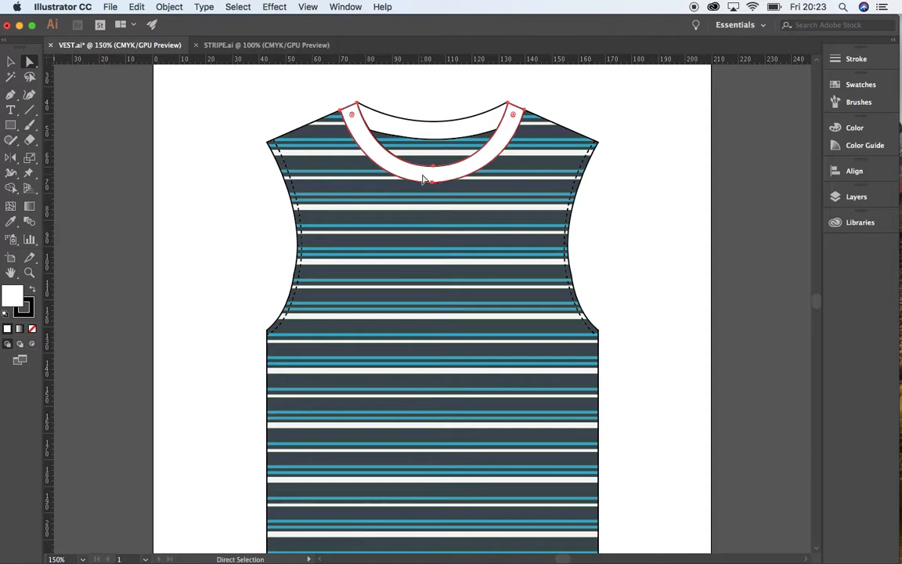
left_click(443, 131, "shift")
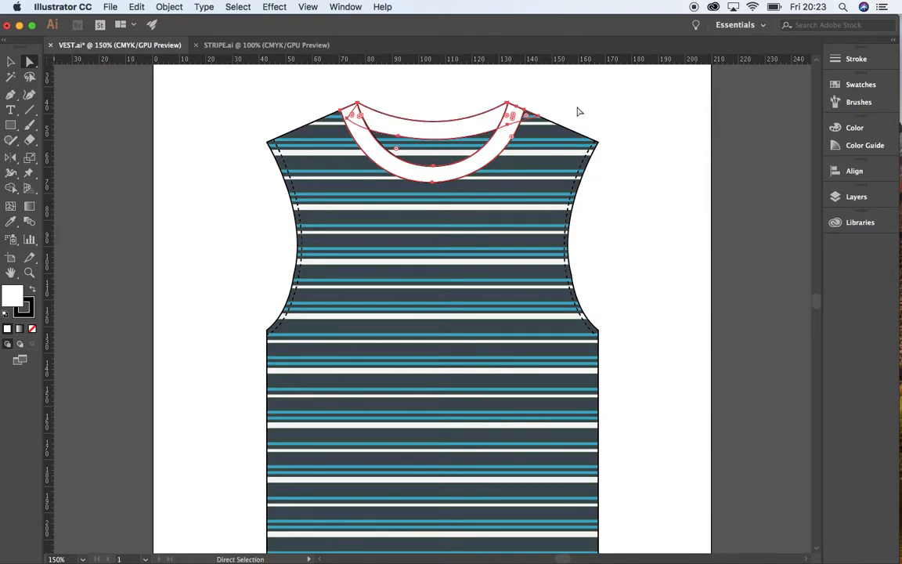
left_click(837, 130)
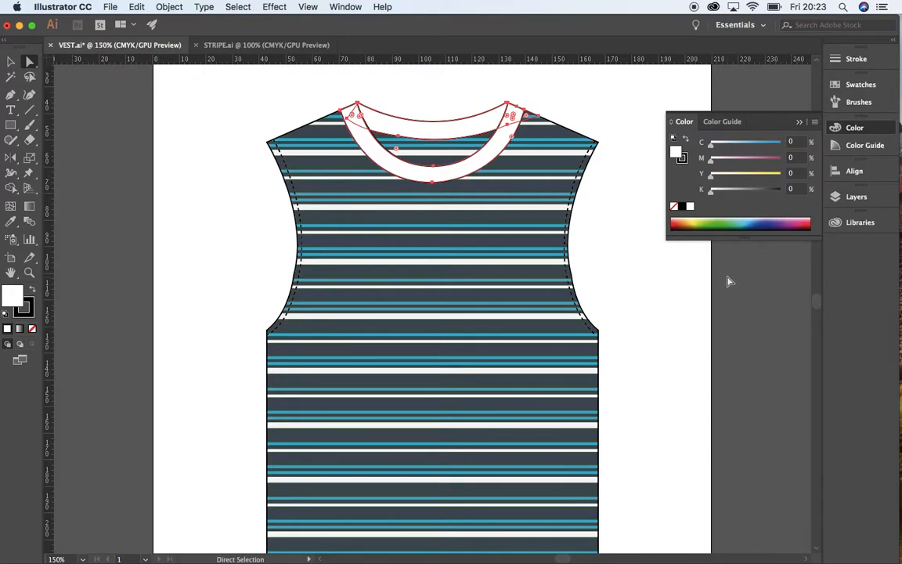
left_click(775, 223)
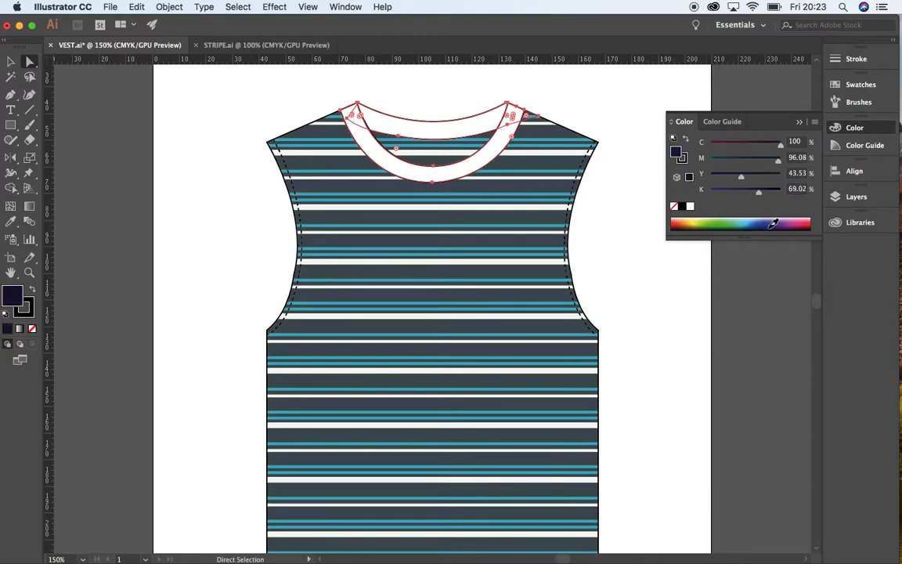
left_click(774, 223)
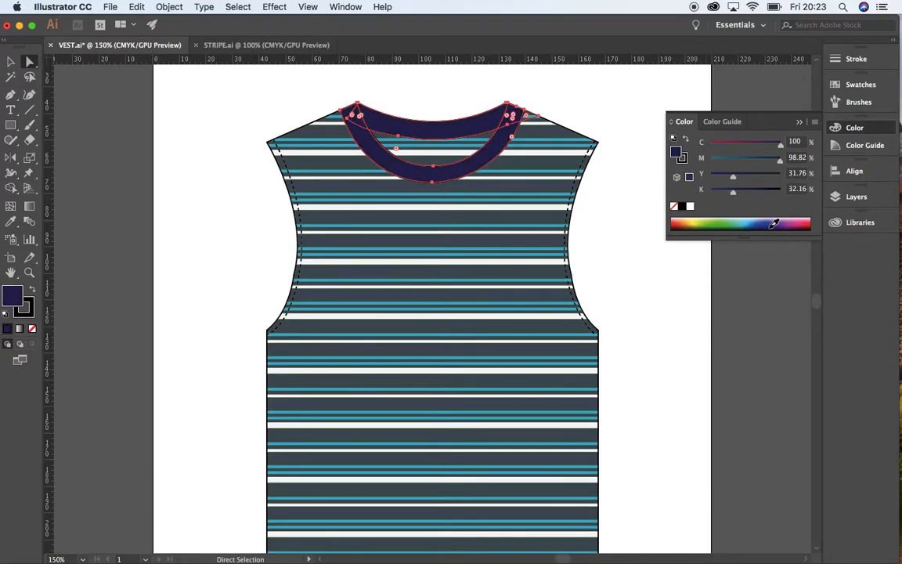
left_click(775, 225)
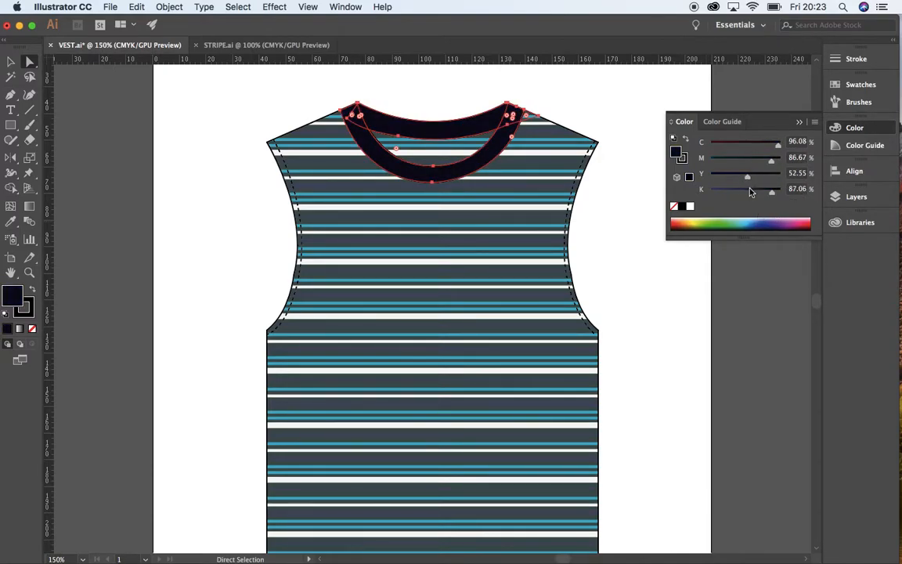
- Lighten the neckbands' navy by setting black to 41%, and raise the cyan for a bluer tone
left_click_drag(770, 198, 739, 190)
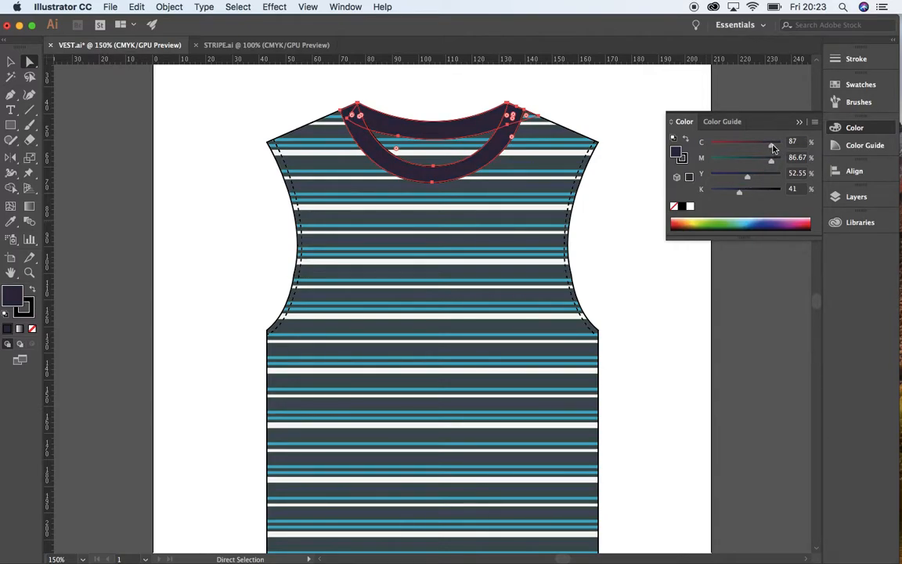
left_click_drag(772, 148, 780, 145)
left_click(779, 105)
left_click(797, 123)
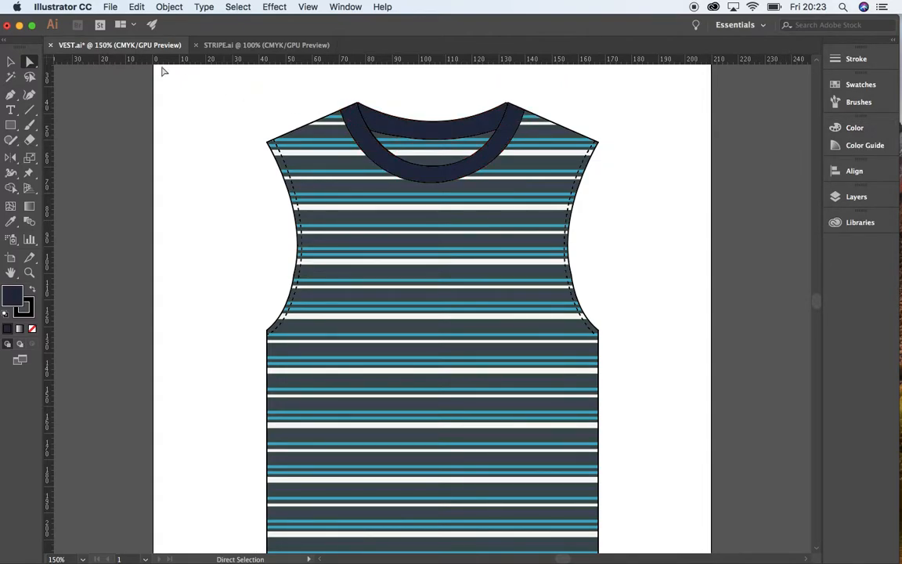
- Release the clipping mask on the vest's front body and delete the freed striped rectangle
left_click(12, 63)
key("super+minus")
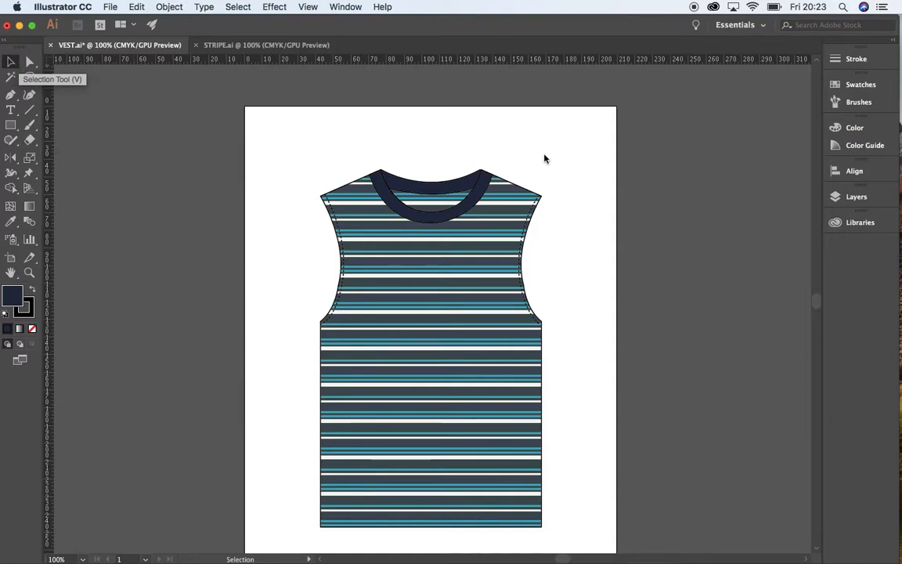
left_click_drag(567, 255, 565, 215)
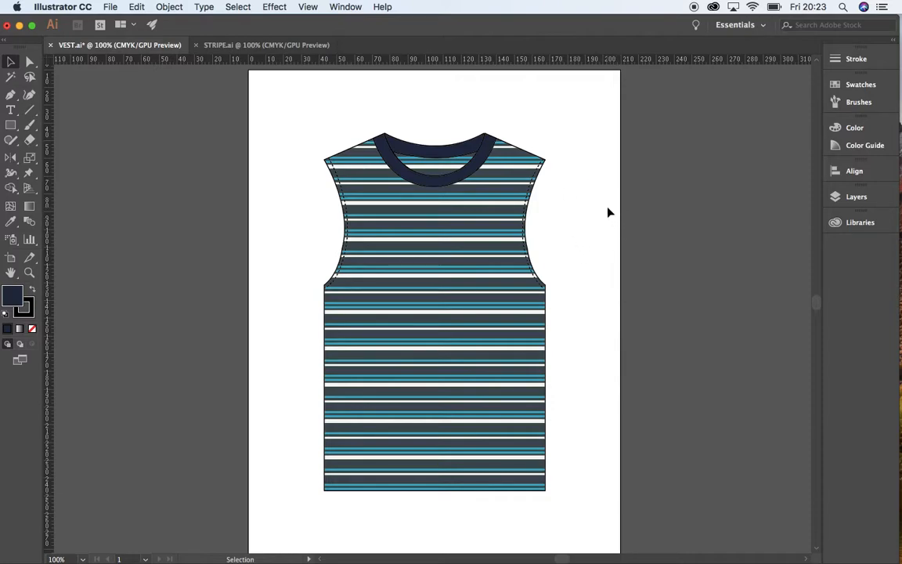
left_click(467, 302)
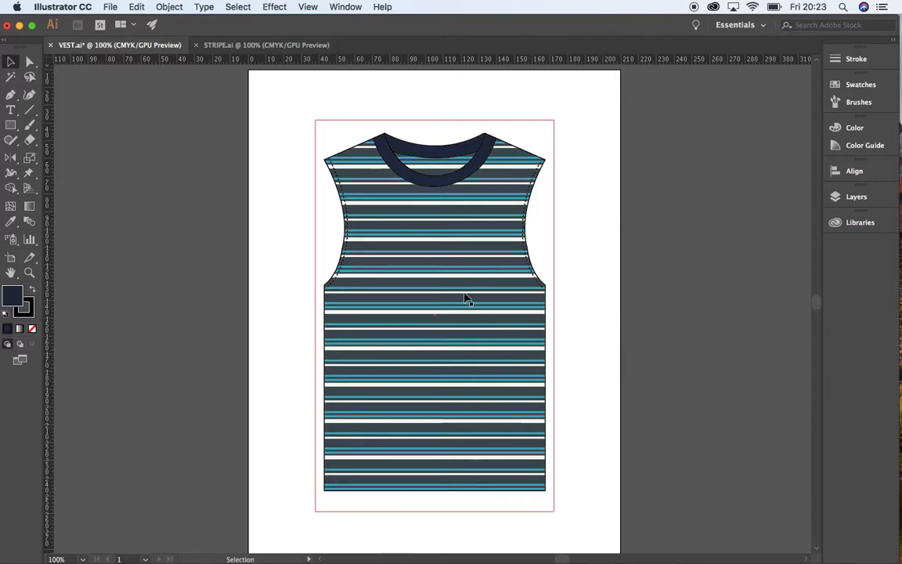
right_click(468, 289)
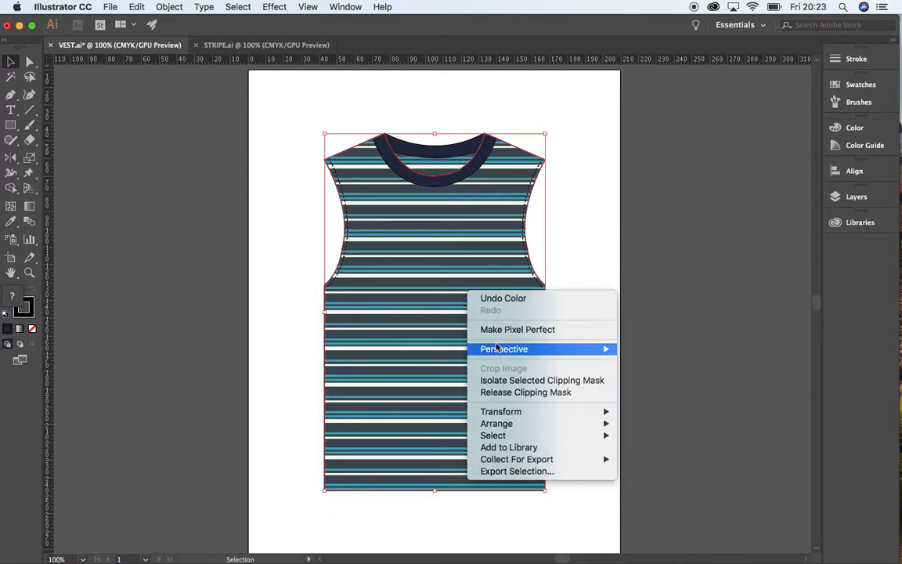
left_click(505, 391)
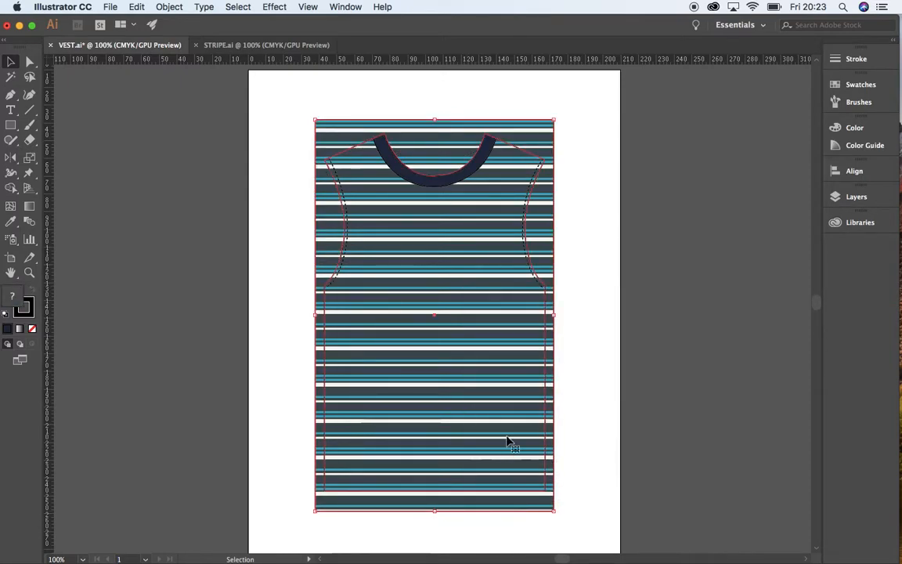
left_click(602, 311)
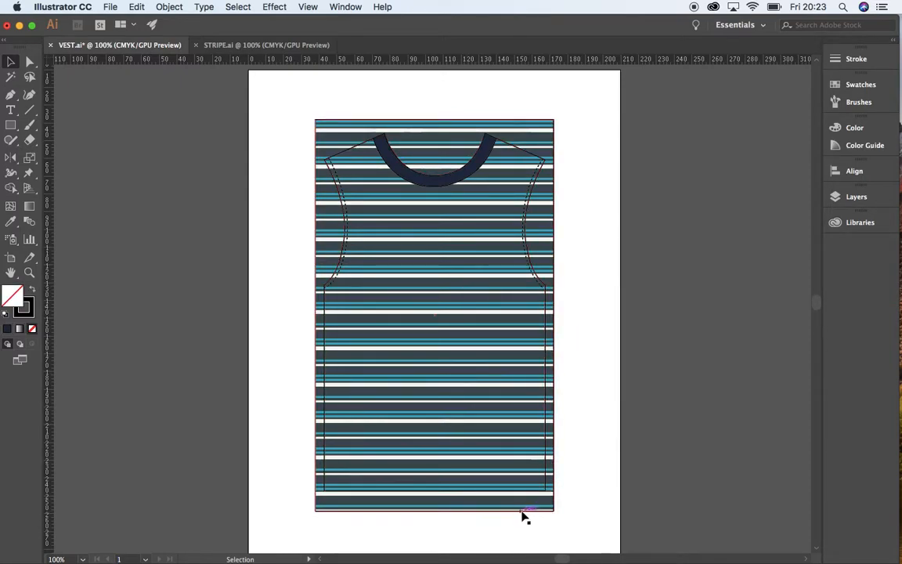
left_click(540, 155)
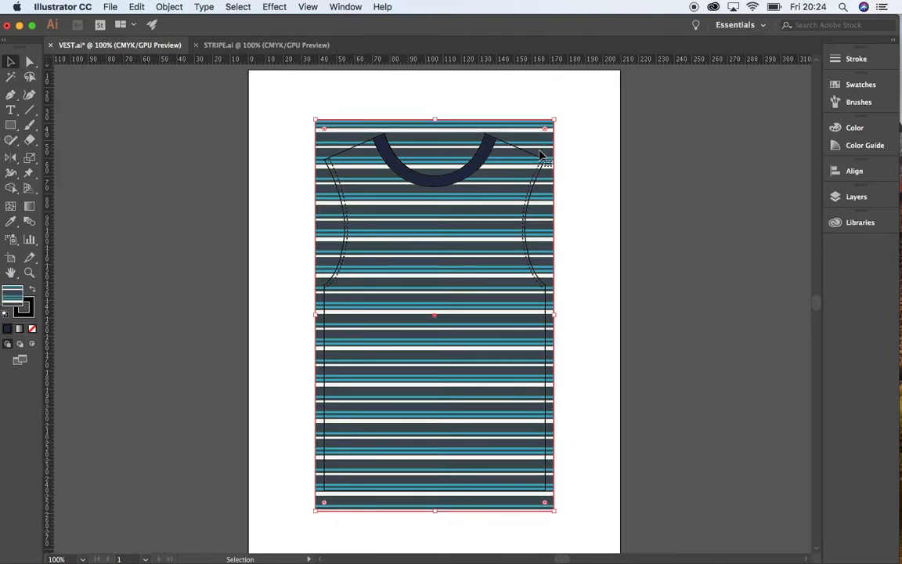
key("Delete")
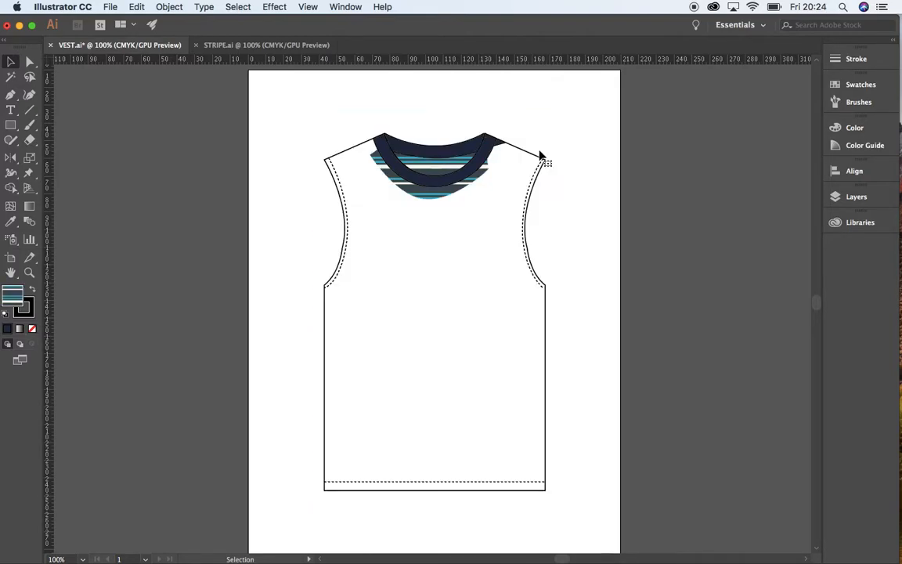
- Release the inner back piece's clipping mask and delete its striped rectangle
left_click(430, 205)
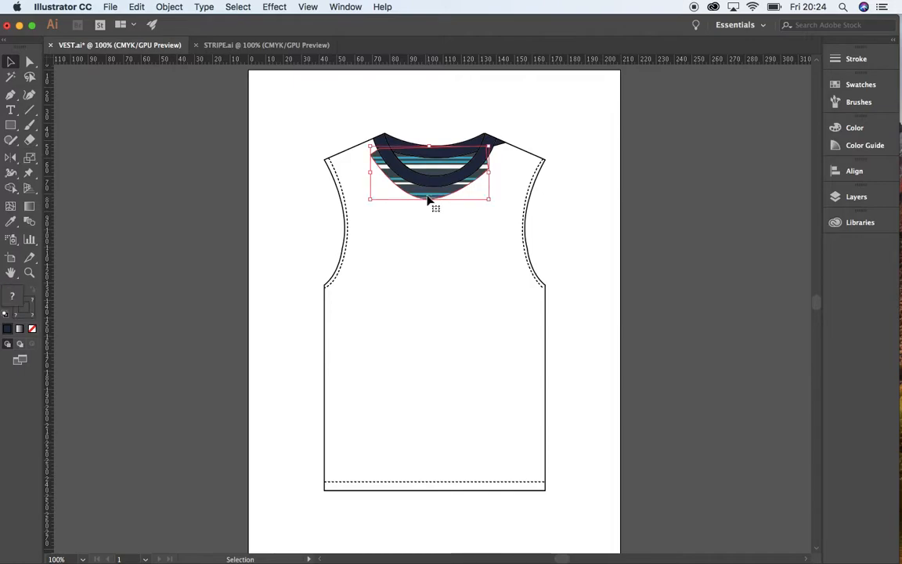
right_click(431, 207)
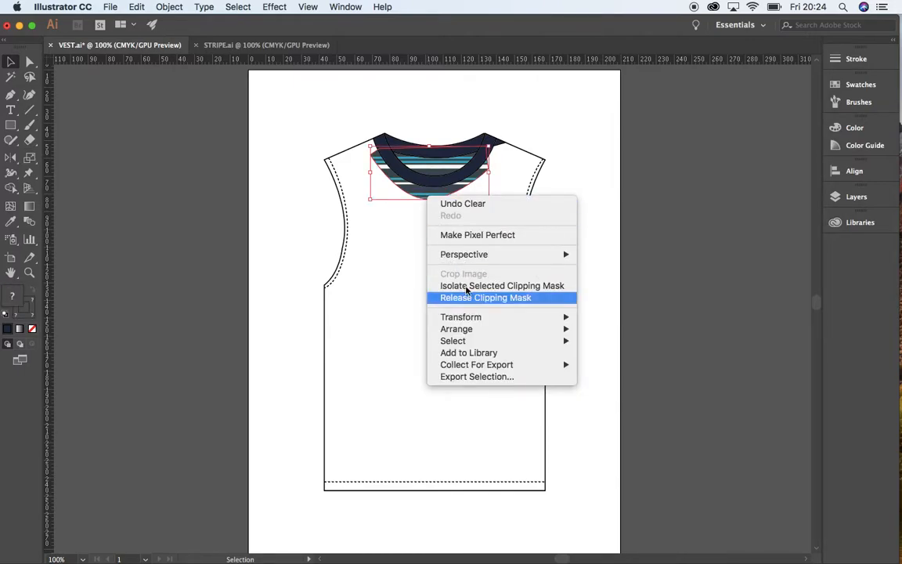
left_click(462, 297)
left_click(538, 133)
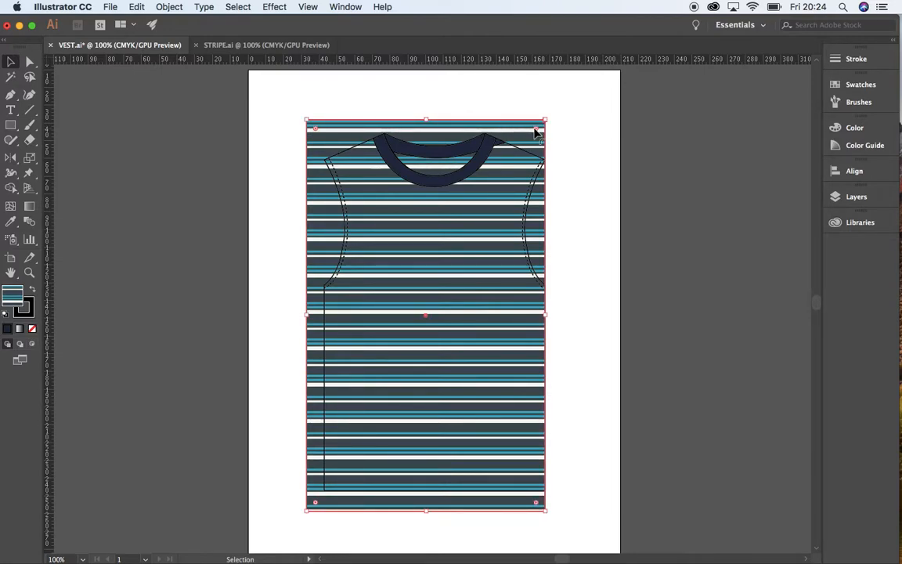
key("Delete")
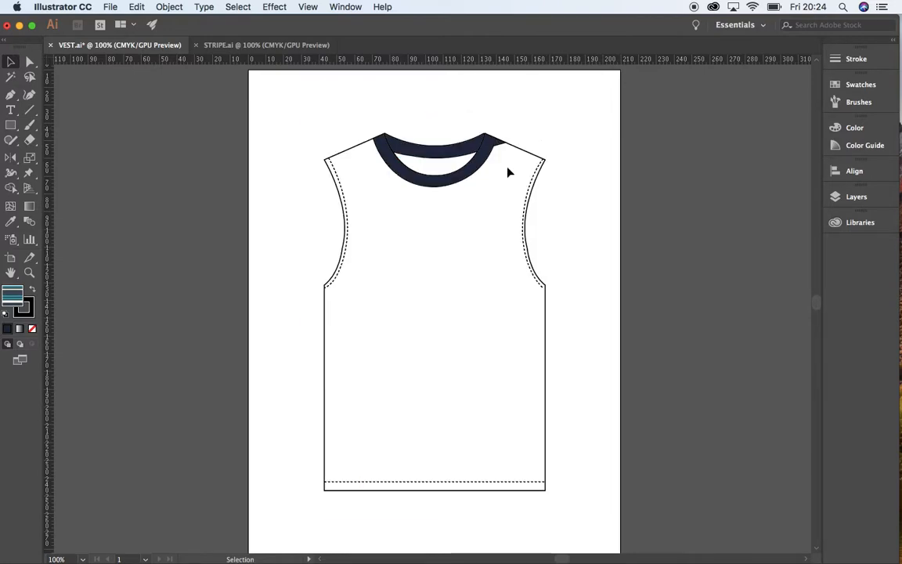
- Fill the vest's body shape with white from the swatches
left_click(520, 151)
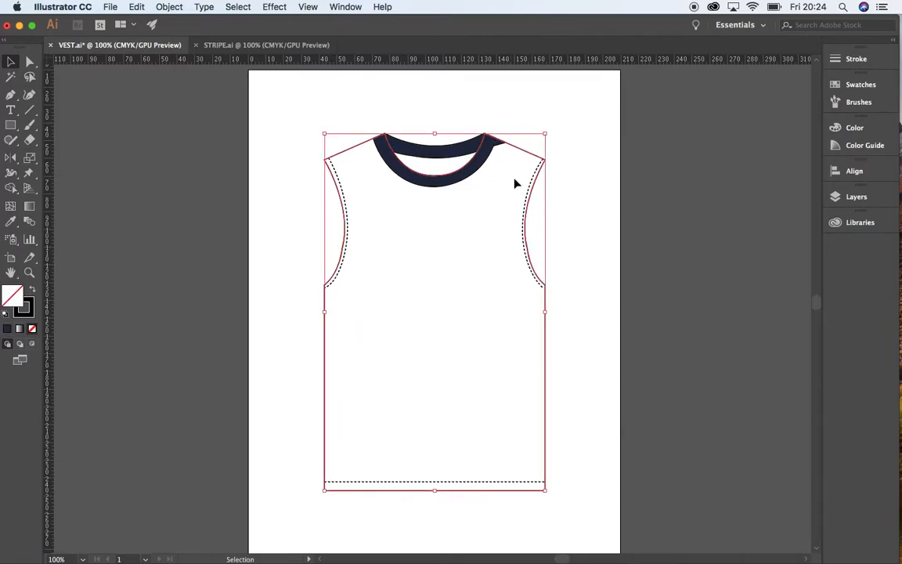
left_click(836, 85)
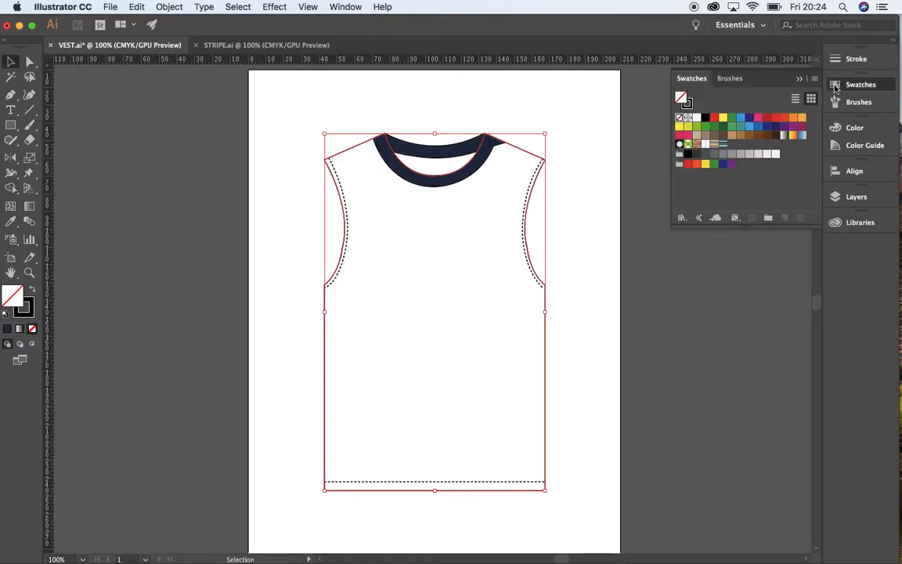
left_click(703, 119)
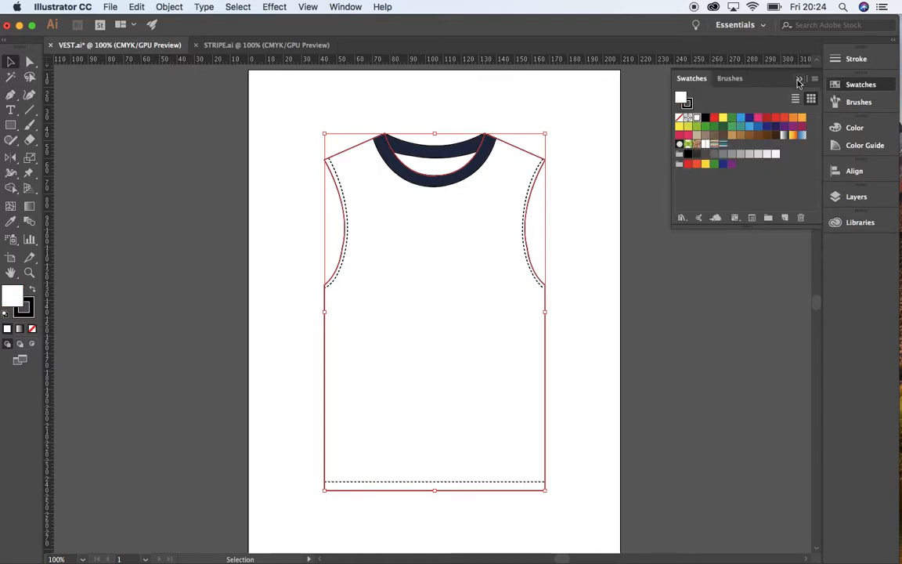
left_click(712, 171)
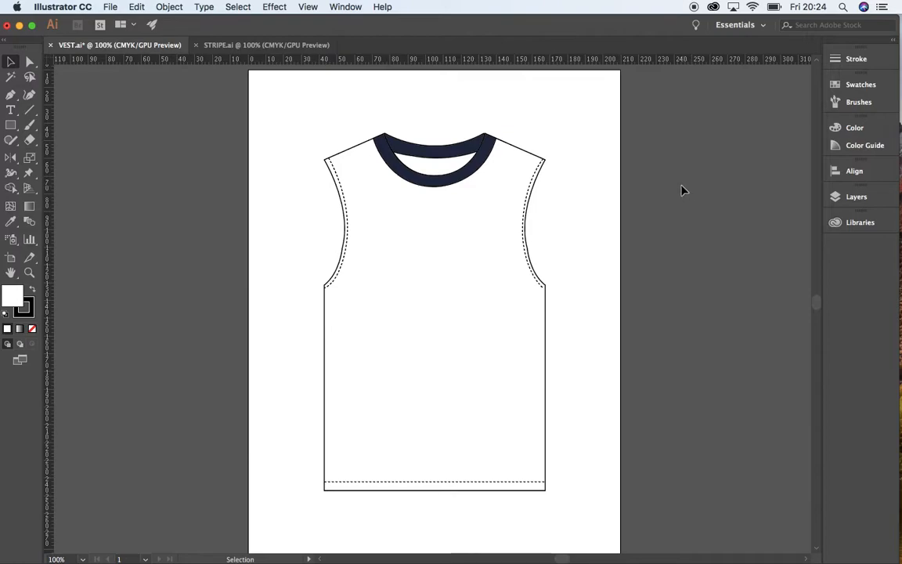
- Apply a linear black-and-white gradient to the vest's body and set its angle to 90°
left_click(341, 7)
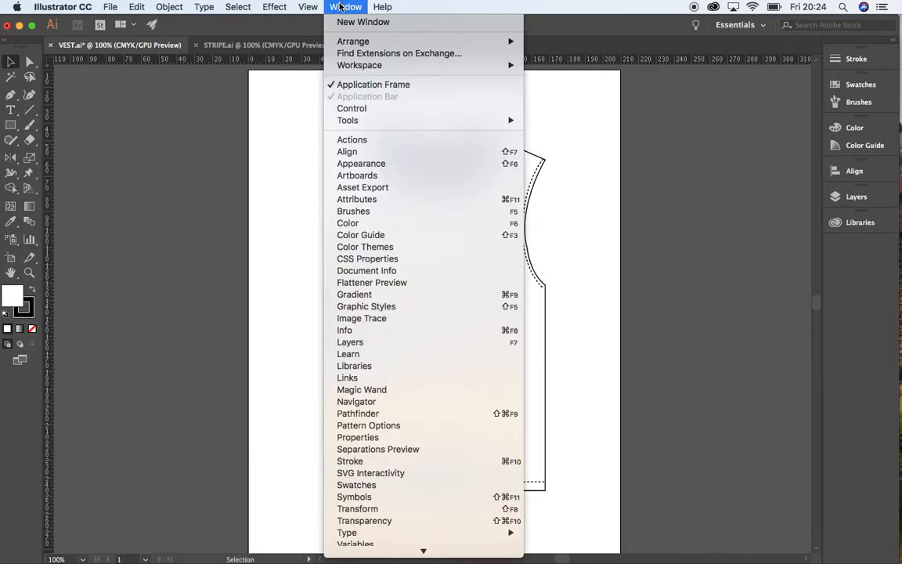
left_click(397, 294)
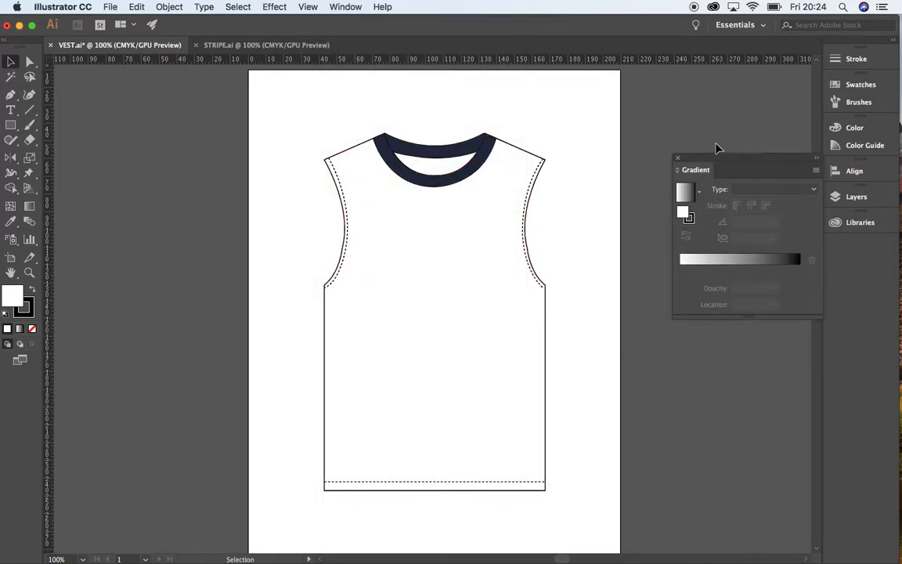
left_click(520, 152)
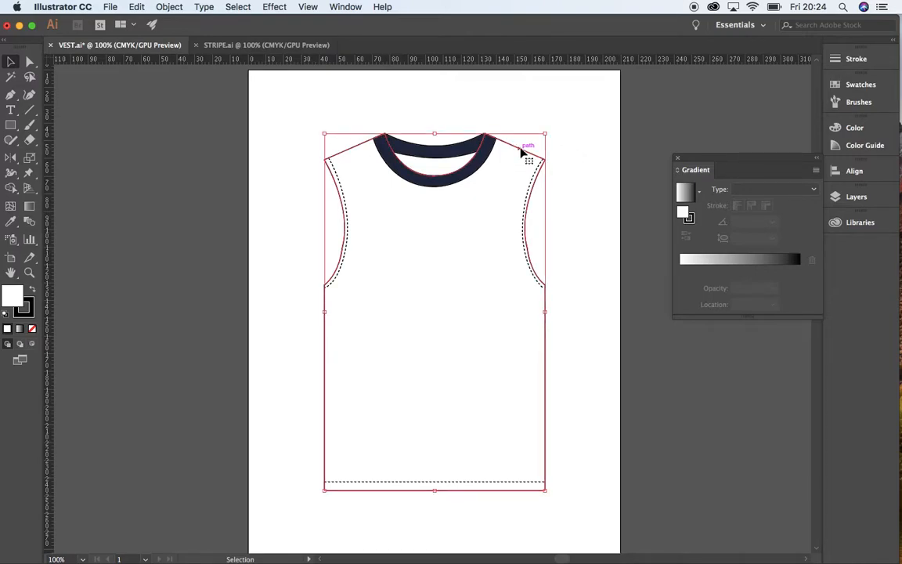
left_click(685, 195)
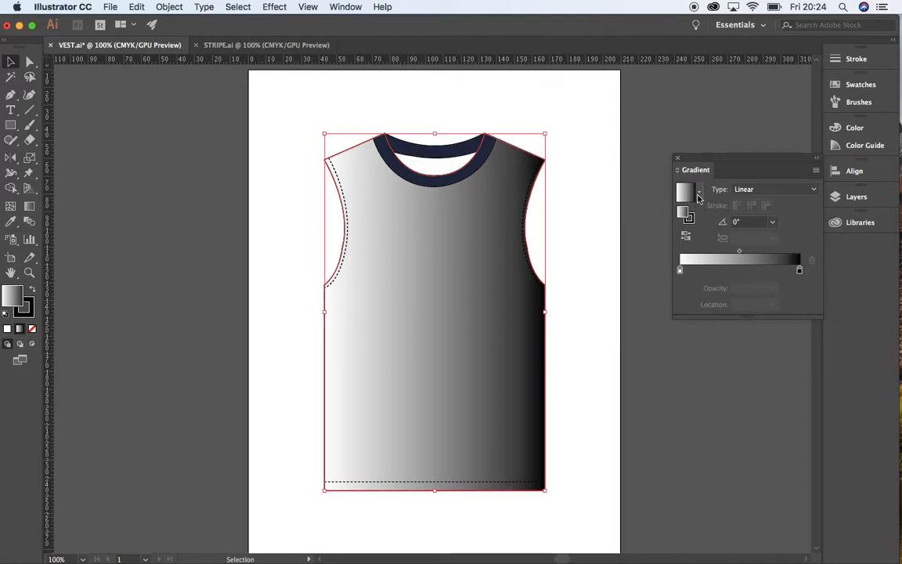
left_click(774, 224)
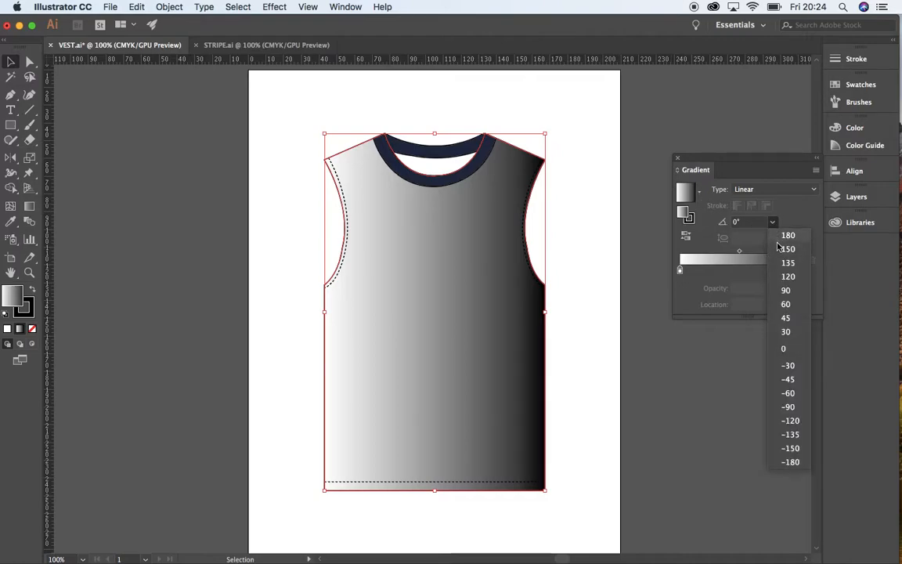
left_click(787, 290)
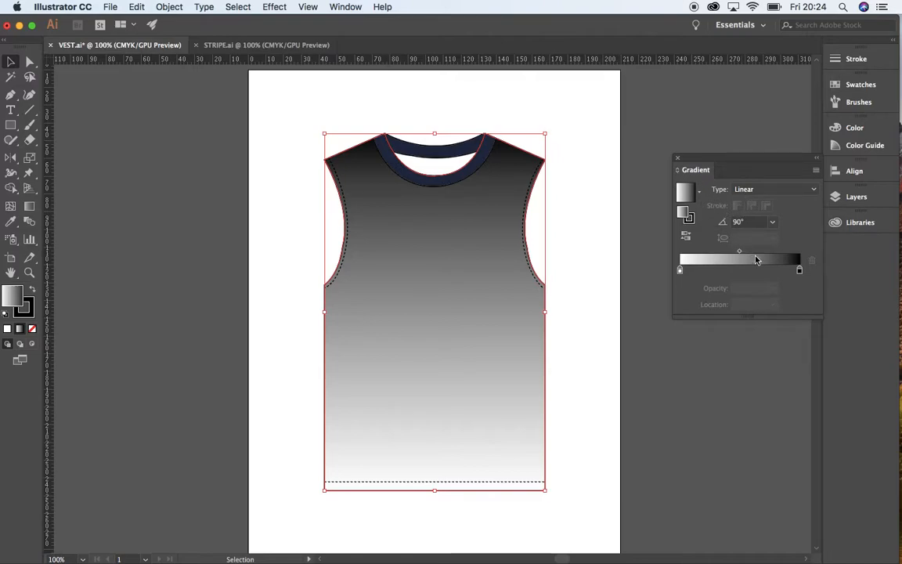
- Recolour the gradient's black end stop with swatches, trying blues and green before settling on yellow
double_click(799, 270)
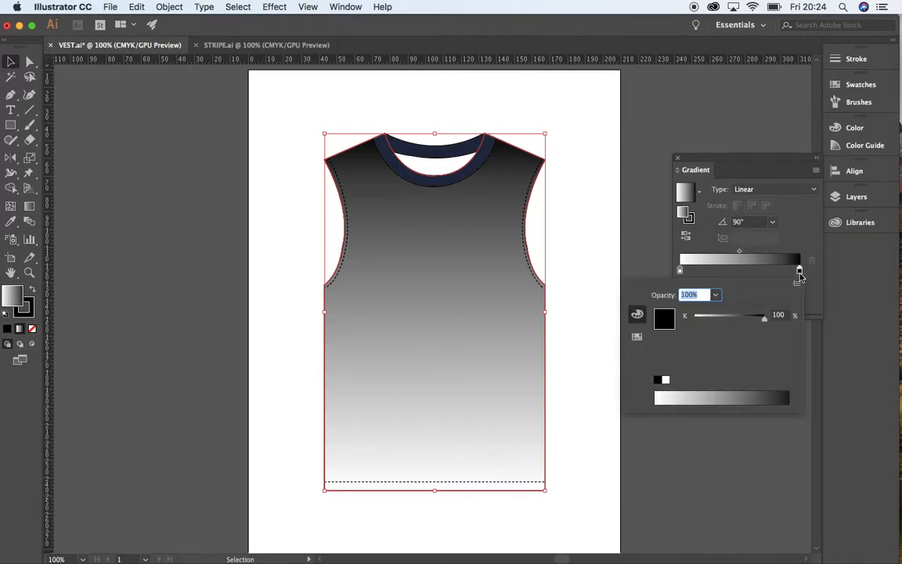
left_click(637, 337)
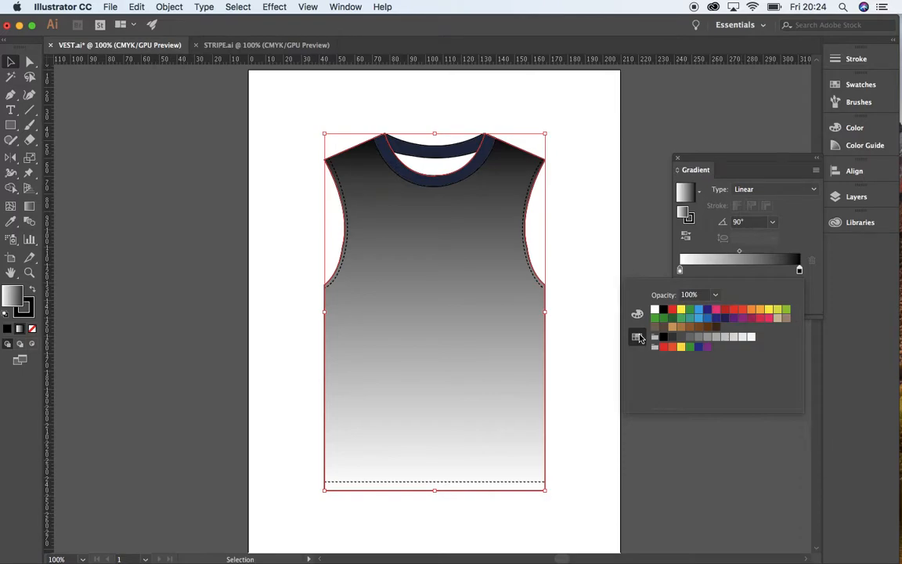
left_click(707, 310)
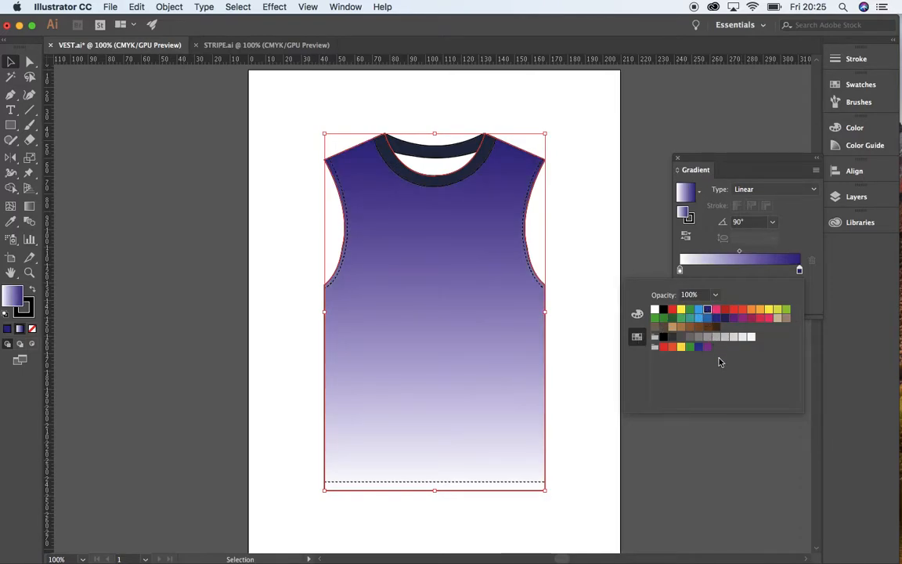
left_click(690, 318)
left_click(699, 311)
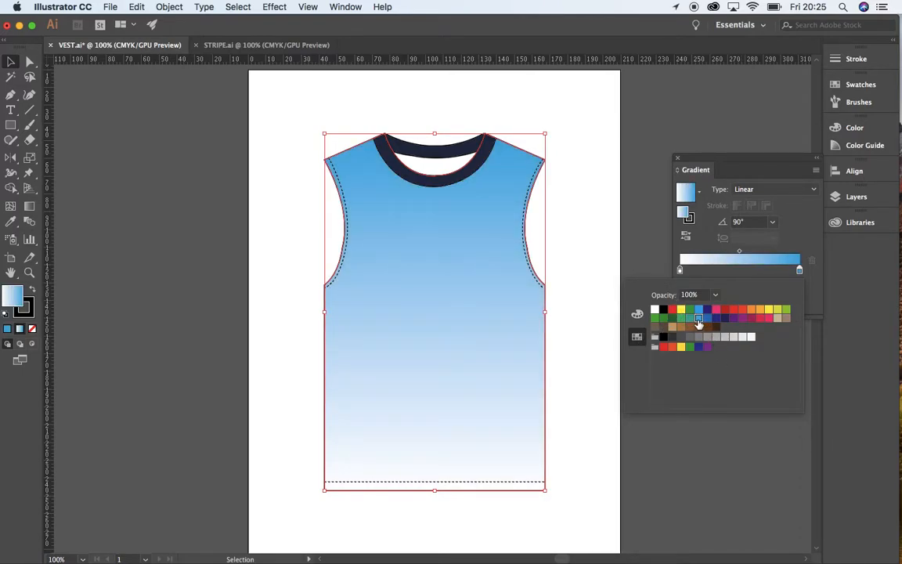
left_click(689, 310)
left_click(680, 310)
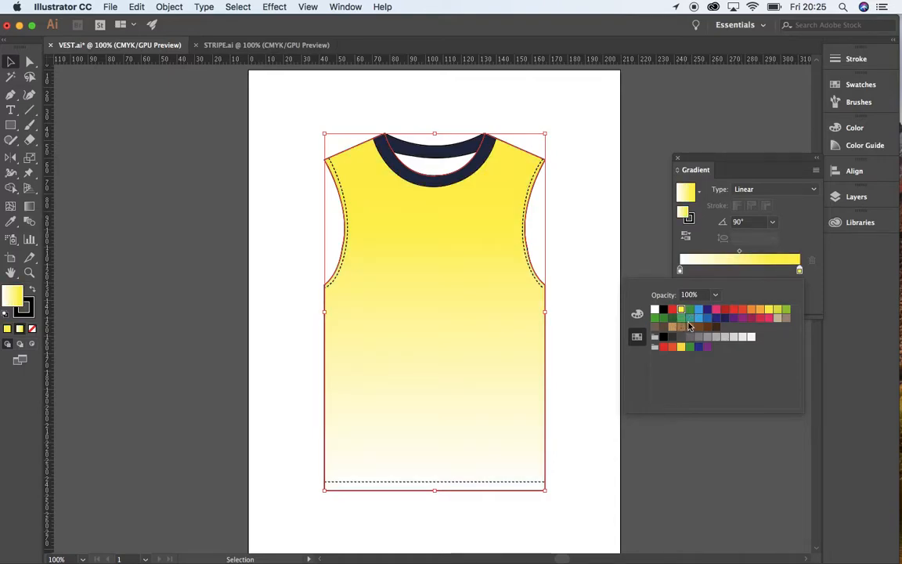
- Add a colour stop between the white and yellow ends, closer to the white one, and colour it orange
double_click(682, 271)
left_click(685, 274)
left_click_drag(684, 274, 706, 275)
double_click(706, 271)
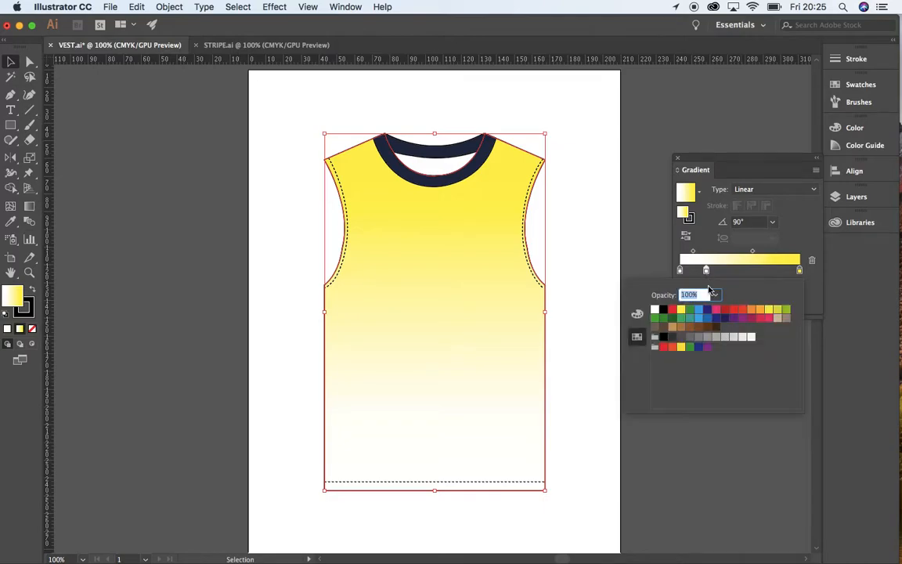
left_click(769, 310)
left_click(774, 311)
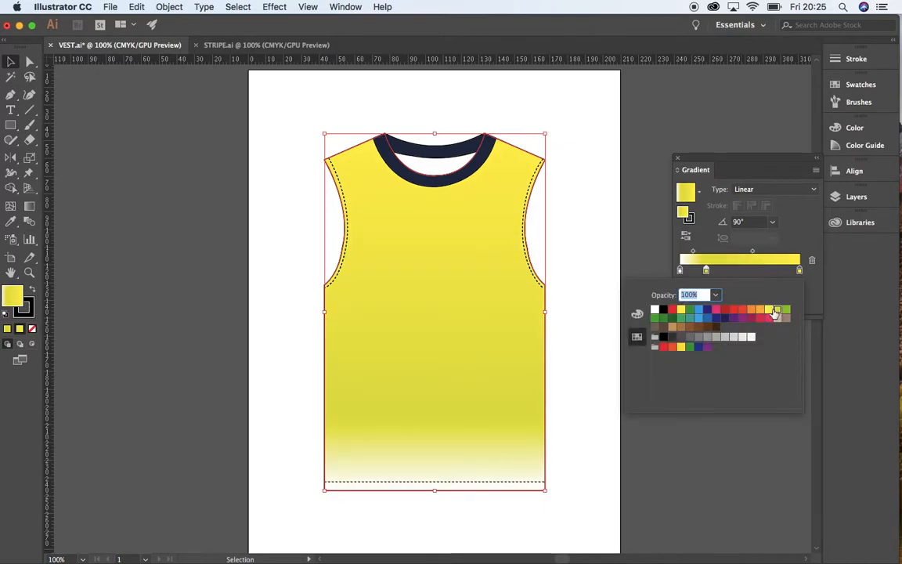
left_click(759, 310)
left_click(768, 311)
left_click(760, 310)
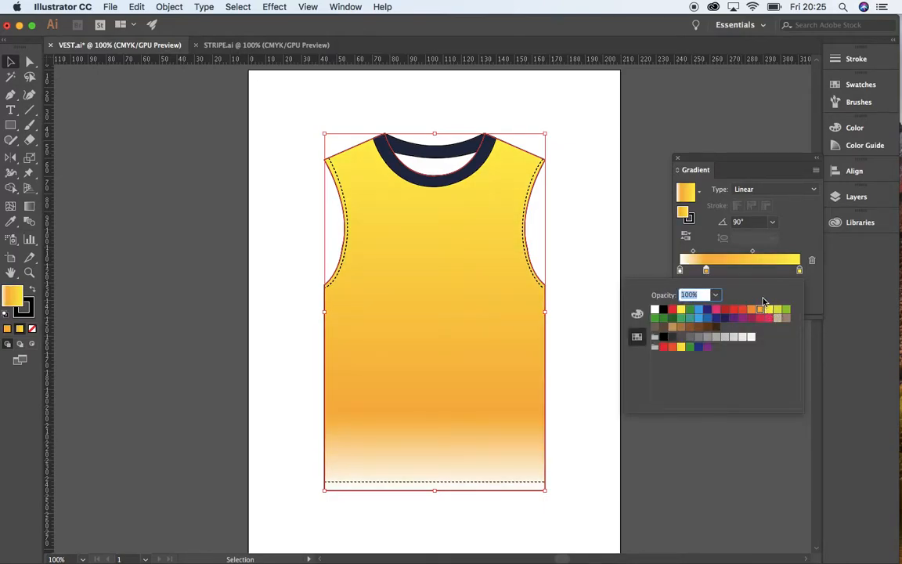
- Recolour the gradient's white start stop to pink after trying green and blue swatches, and deselect the vest body
double_click(680, 270)
left_click(683, 310)
left_click(694, 312)
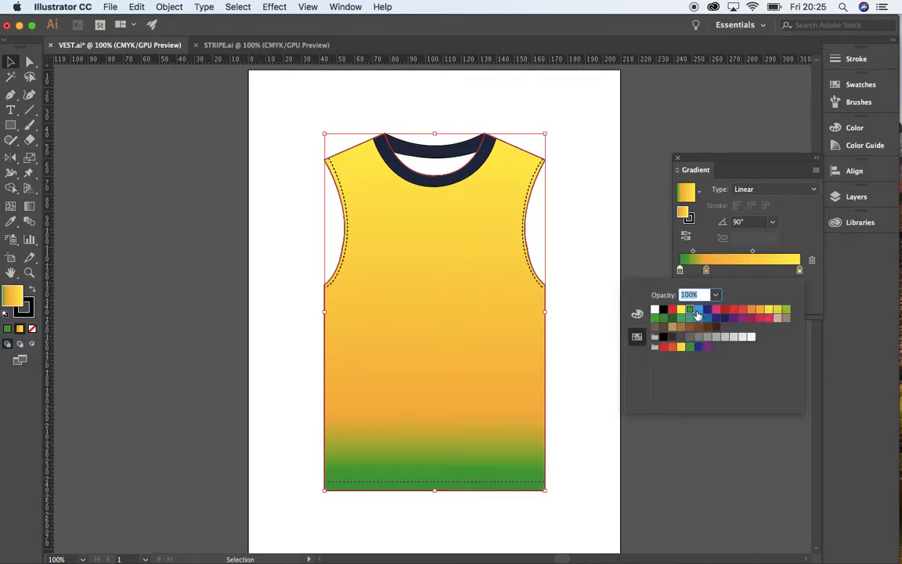
left_click(701, 312)
left_click(708, 312)
left_click(715, 310)
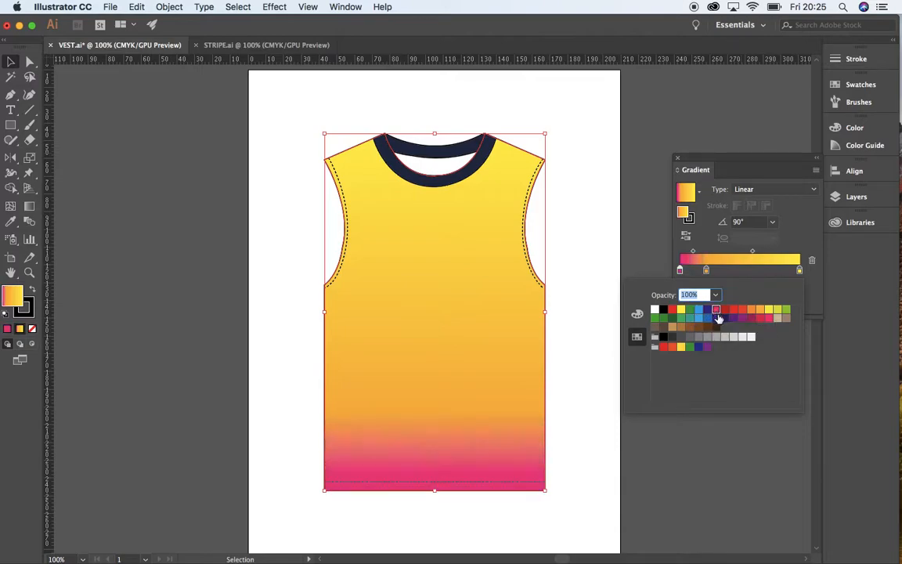
left_click(788, 121)
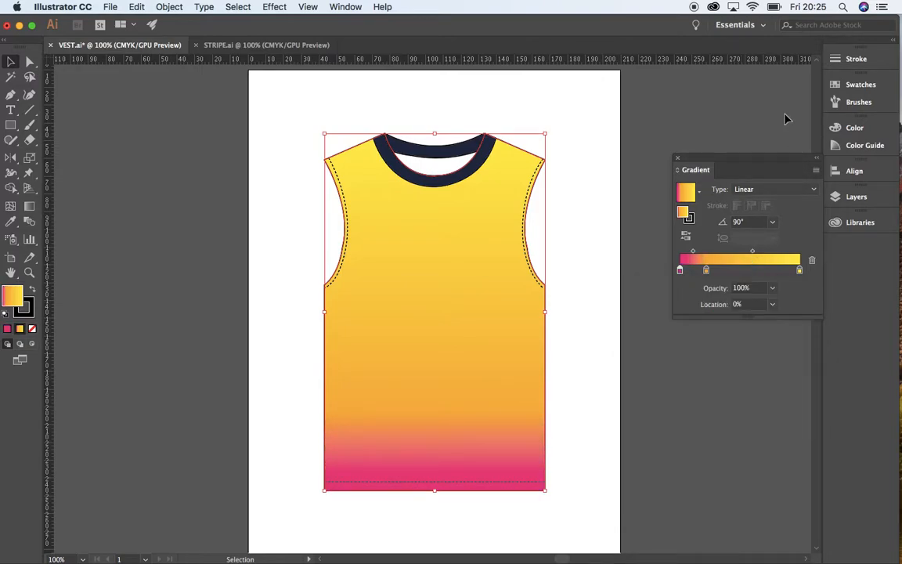
left_click(783, 131)
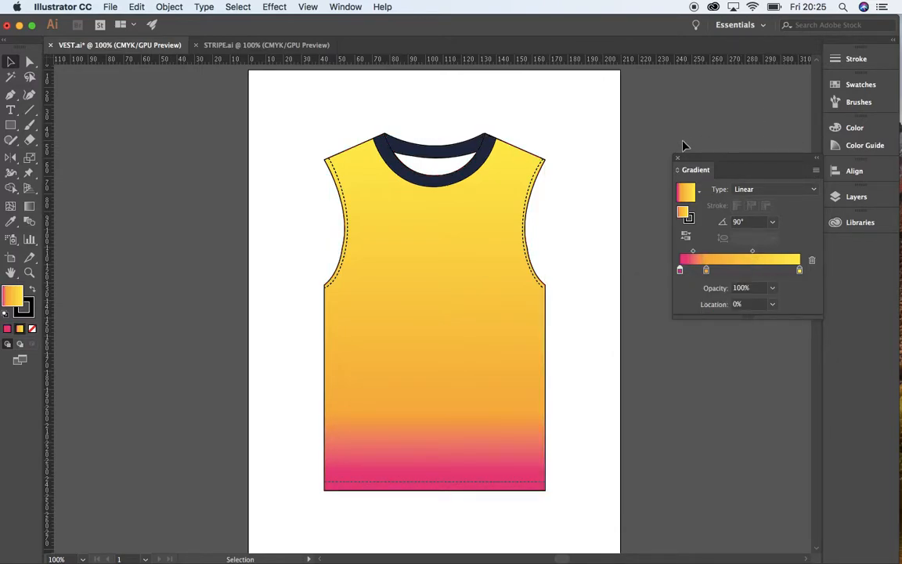
- Try moving and adding pink colour stops along the gradient and switching its type to Radial without the vest body selected
left_click_drag(679, 270, 686, 272)
left_click_drag(691, 271, 721, 273)
left_click_drag(698, 271, 729, 274)
left_click(720, 271)
mouse_move(711, 273)
left_mouse_down()
mouse_move(723, 274)
mouse_move(711, 273)
left_mouse_up()
left_click(775, 188)
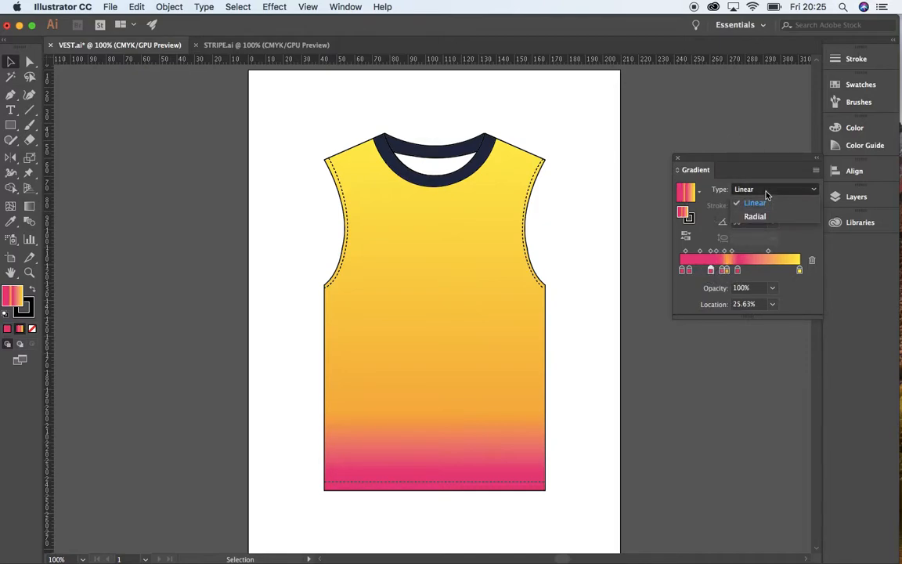
left_click(748, 202)
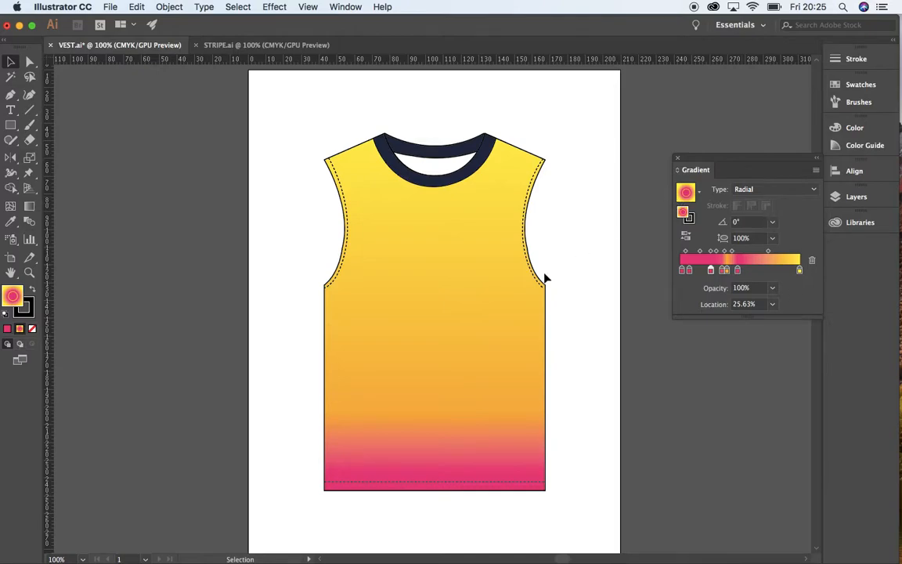
- Select the vest body and change its pink, orange and yellow gradient to Radial
left_click(533, 302)
left_click(777, 191)
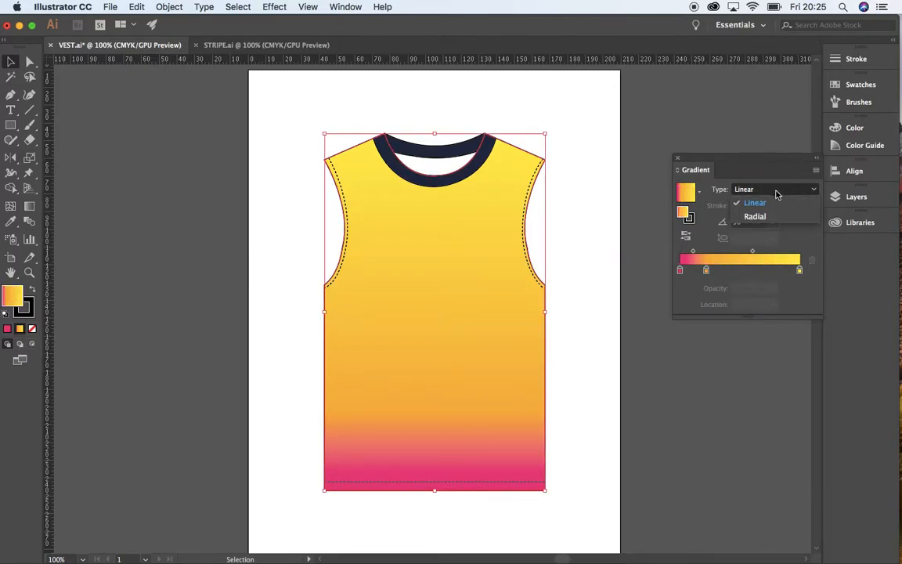
left_click(753, 215)
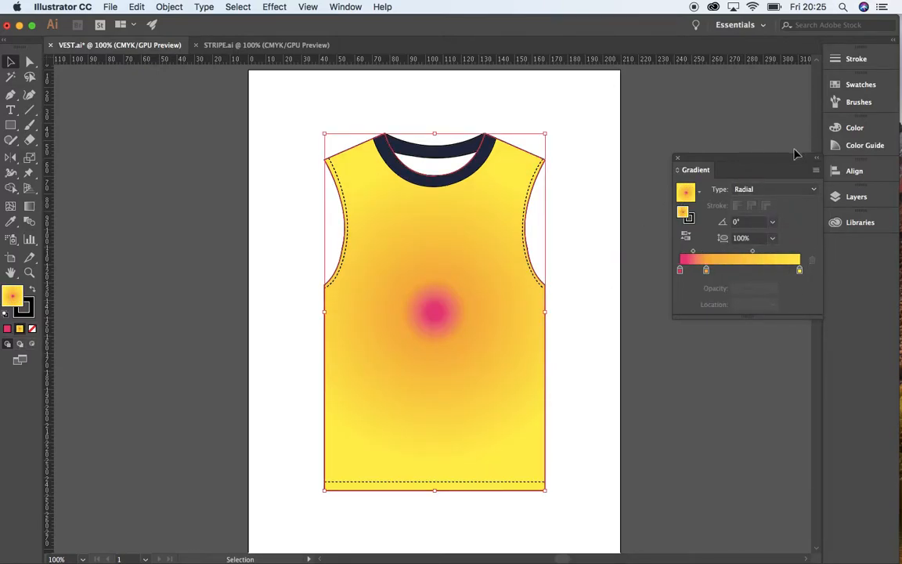
- Fill the vest body with the White, Black gradient preset after trying Fading Sky, close the gradient settings and deselect the body
left_click(698, 191)
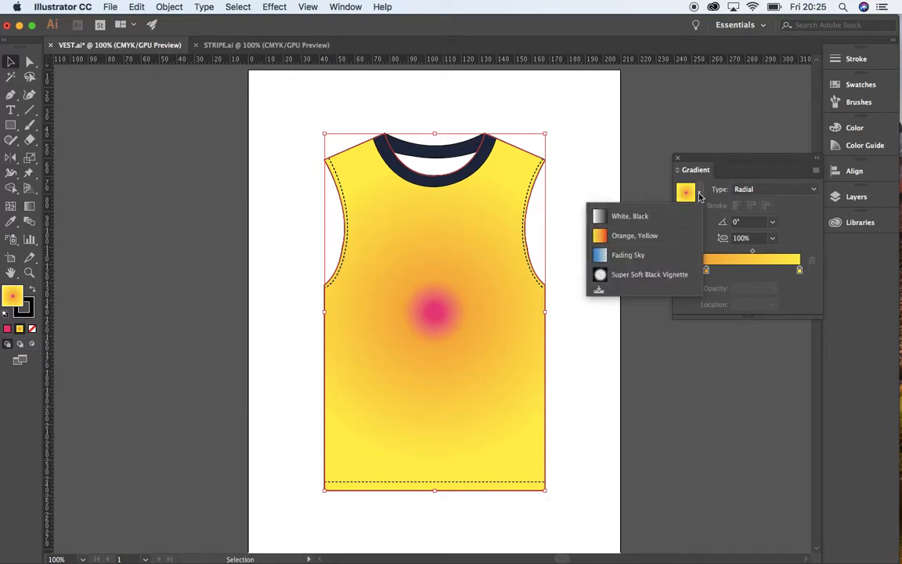
left_click(678, 256)
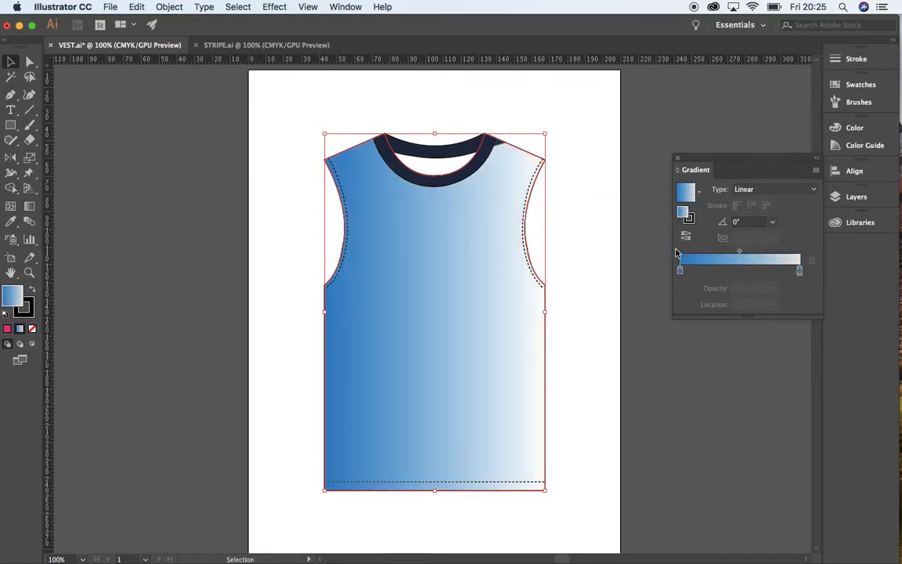
left_click(699, 191)
left_click(683, 220)
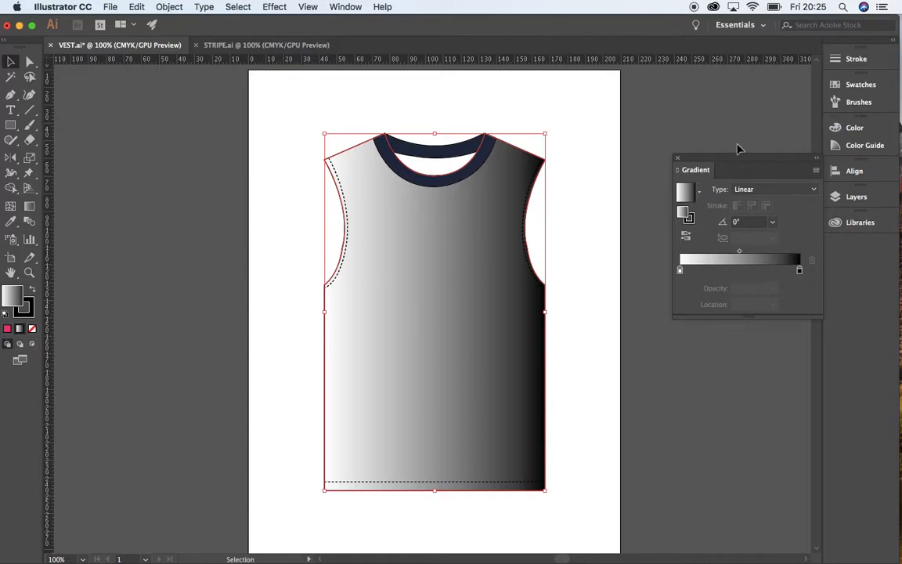
left_click(678, 159)
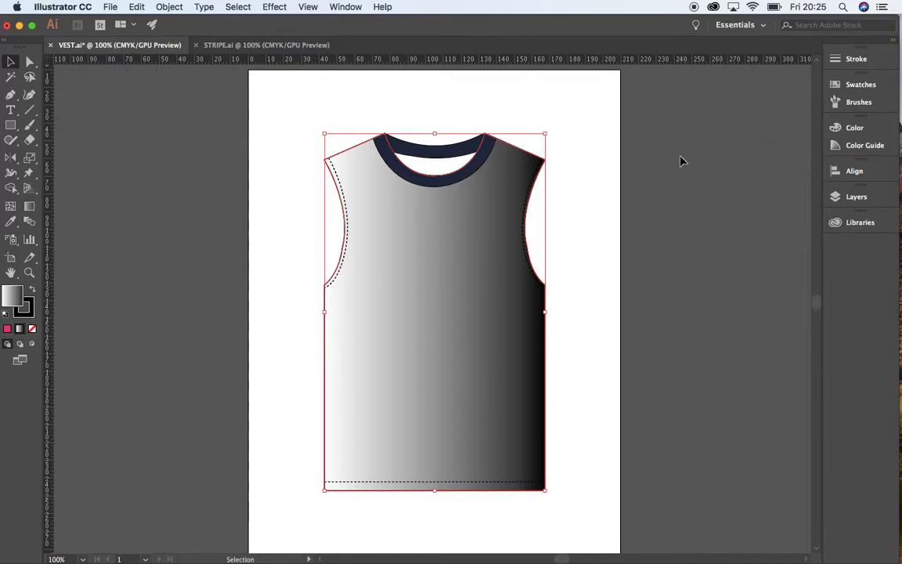
left_click(624, 182)
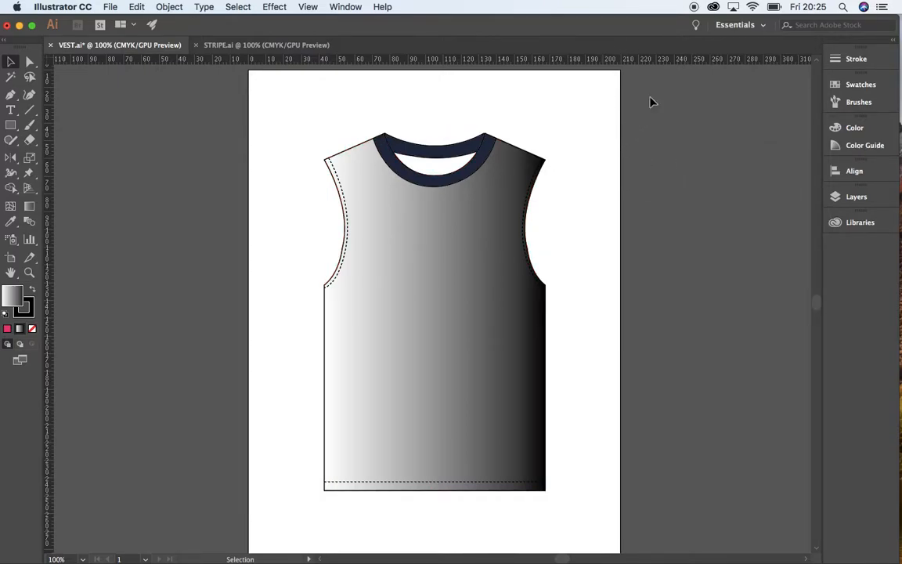